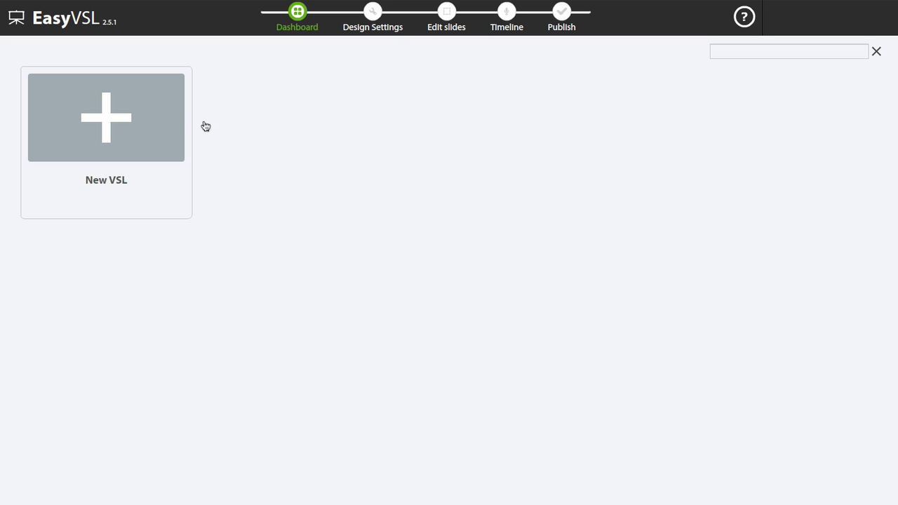
Create a new presentation from pasted text titled 'Demo'
left_click(155, 111)
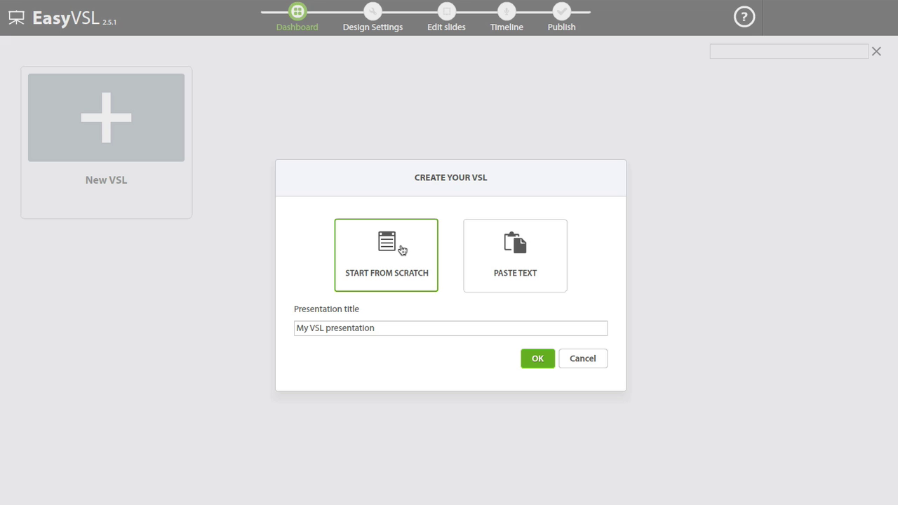
left_click(513, 254)
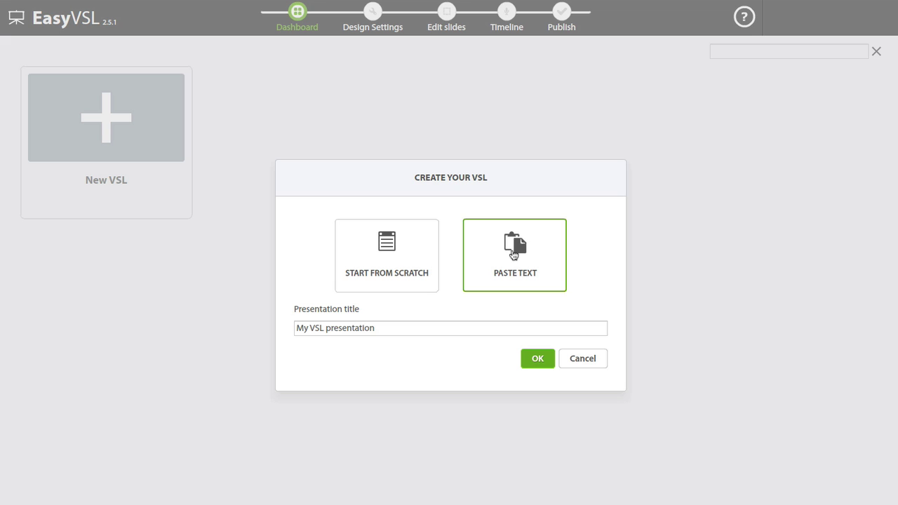
left_click(391, 331)
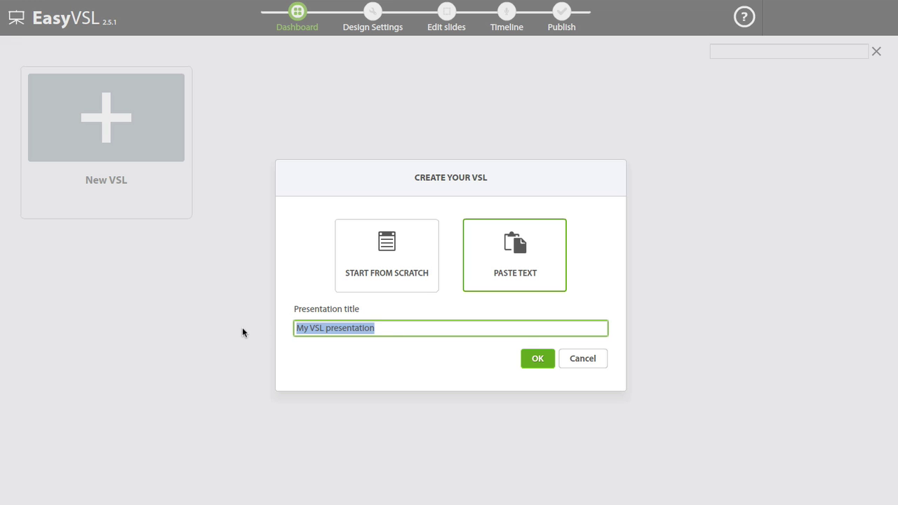
type("Demo")
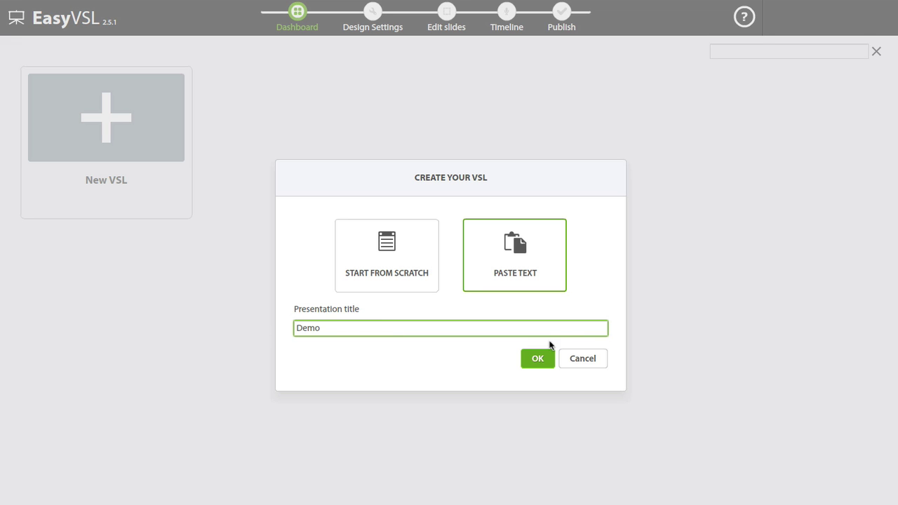
left_click(538, 360)
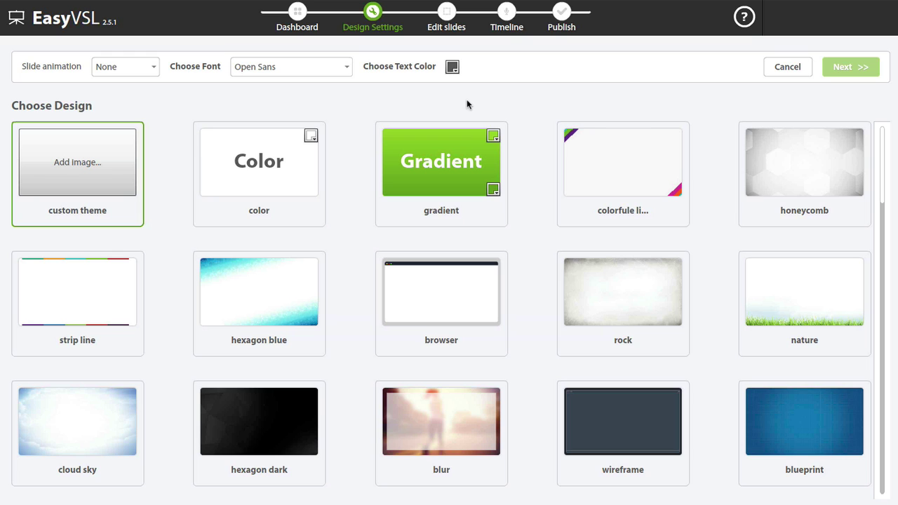
Keep Open Sans as the font and None as the slide animation
scroll(638, 201, "down", 10)
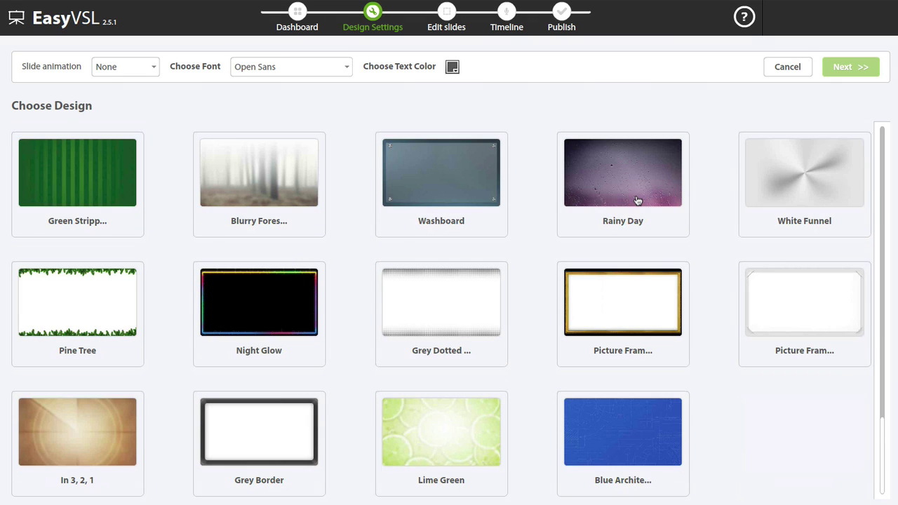
scroll(607, 200, "up", 10)
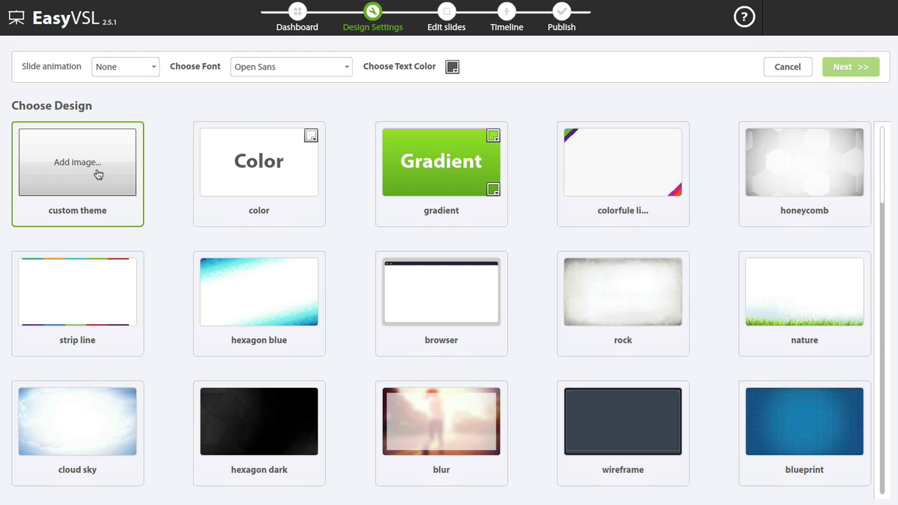
left_click(332, 70)
scroll(283, 112, "down", 3)
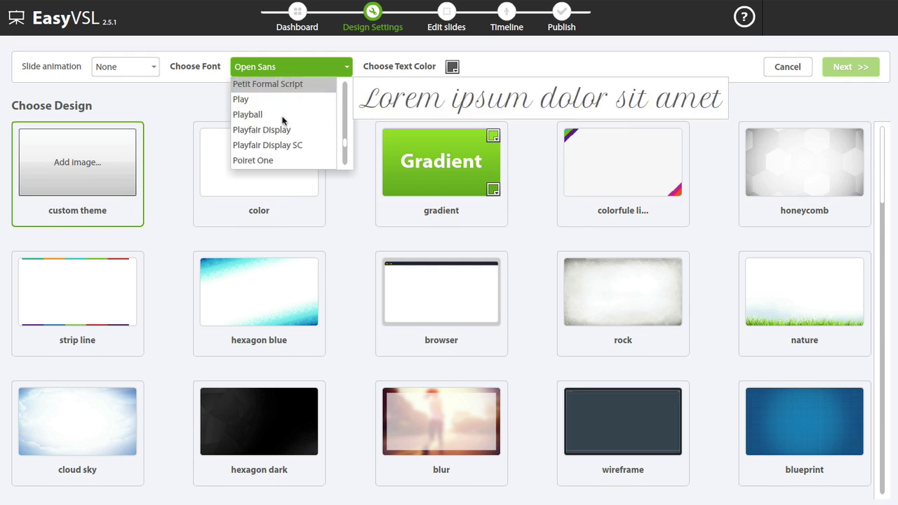
scroll(283, 112, "up", 3)
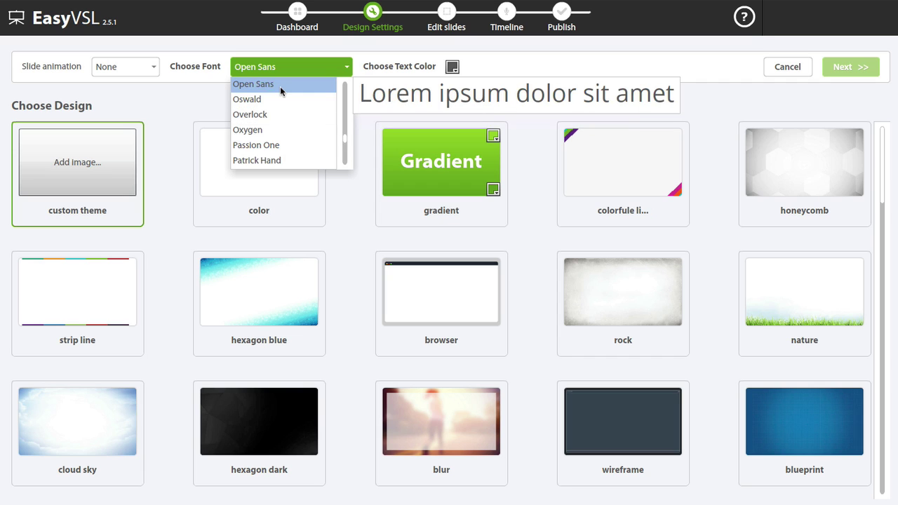
left_click(280, 86)
left_click(156, 66)
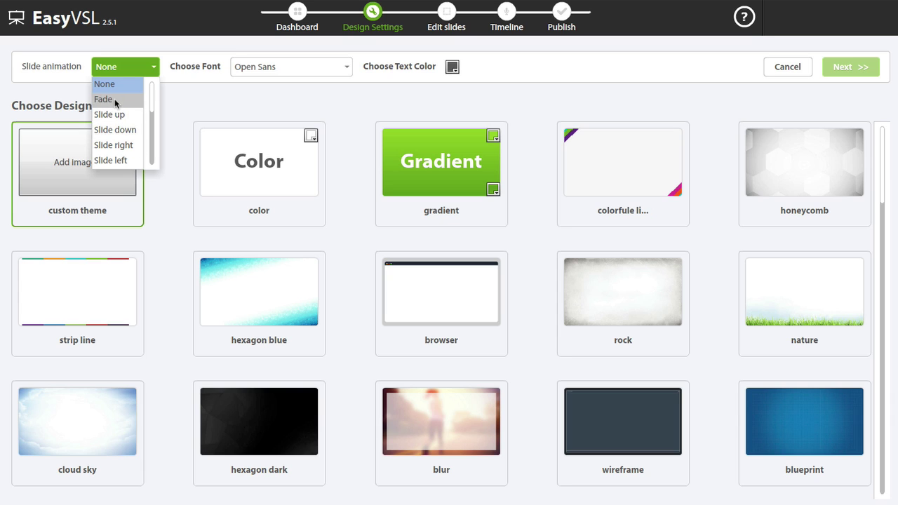
scroll(114, 119, "down", 5)
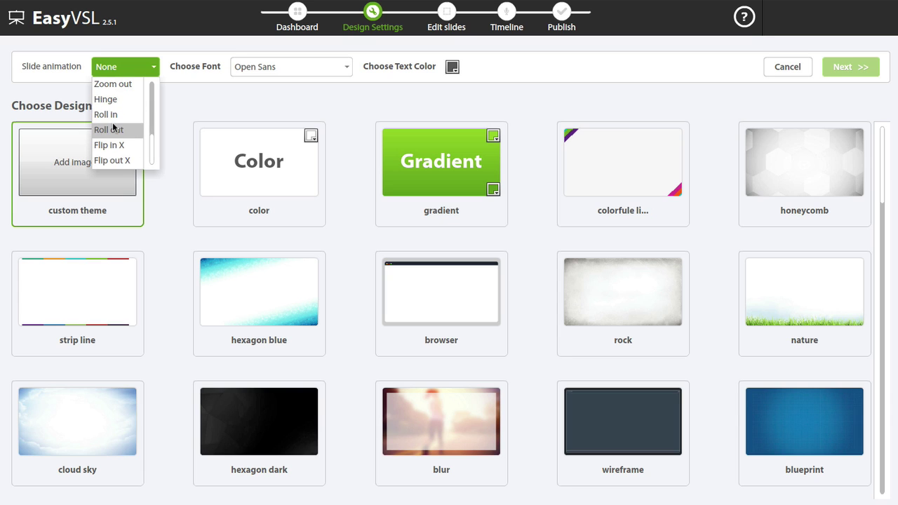
scroll(112, 126, "up", 5)
left_click(121, 84)
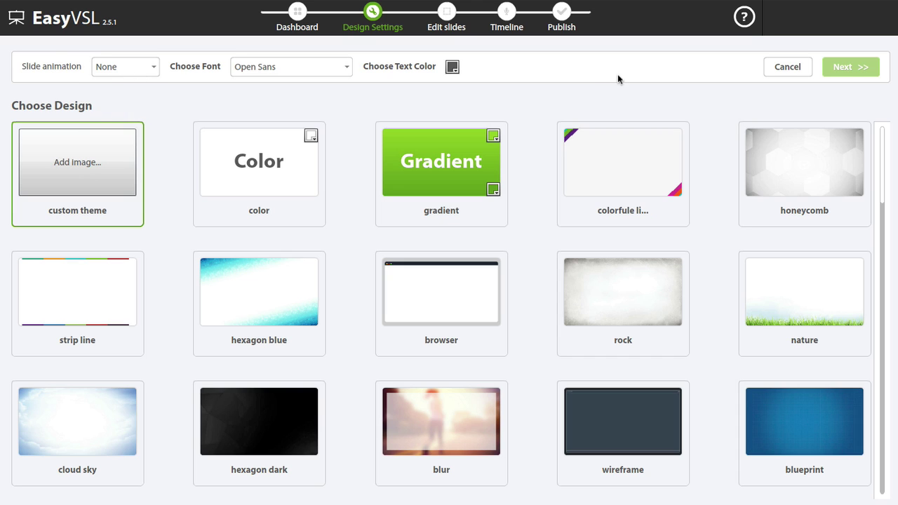
Pick the colourful diagonal corner-stripes design over Gradient and continue
left_click(441, 153)
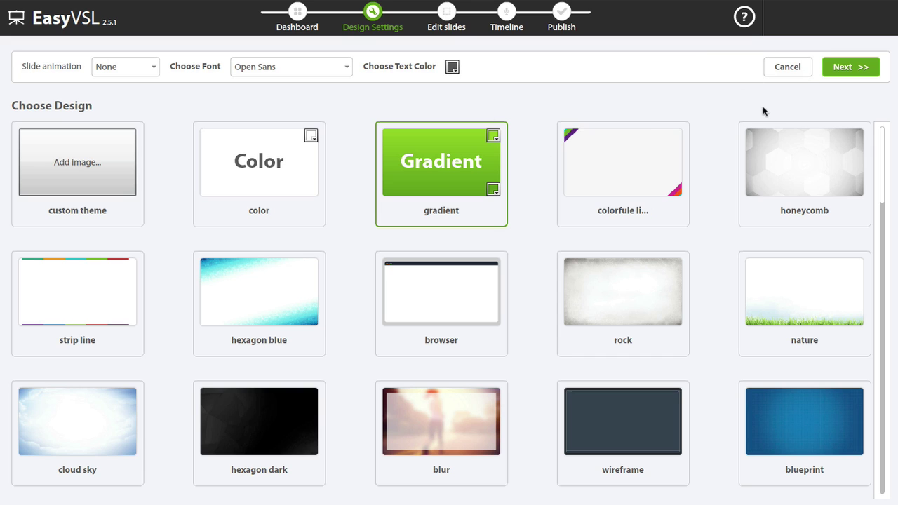
left_click(628, 175)
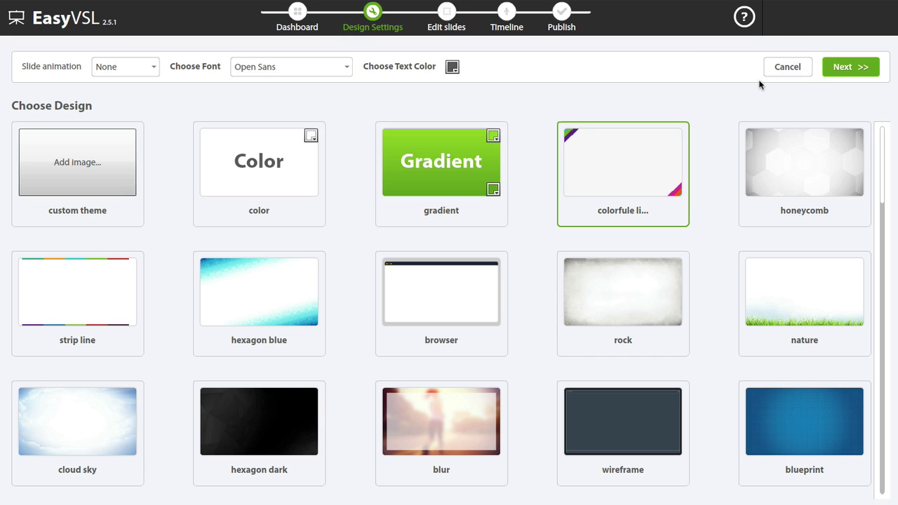
left_click(849, 68)
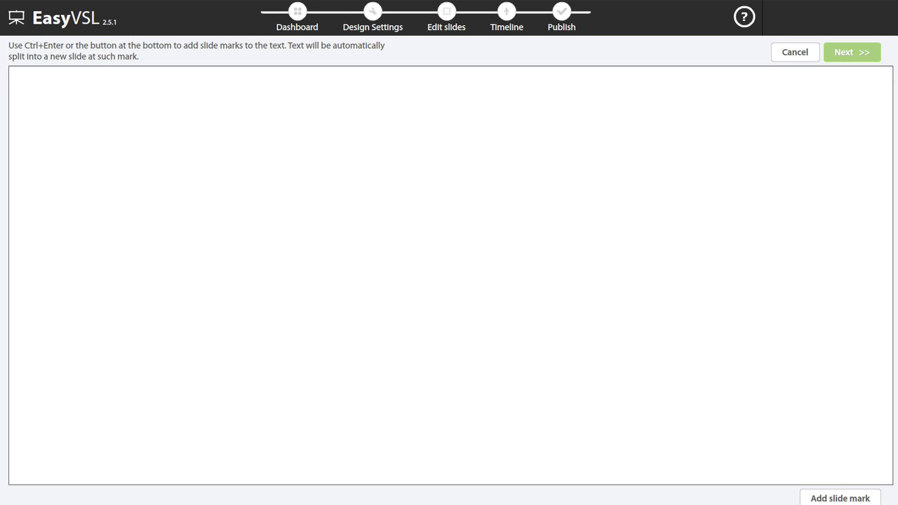
Paste the narration script and add slide marks after the first three sentences
left_click(108, 90)
key("ctrl+v")
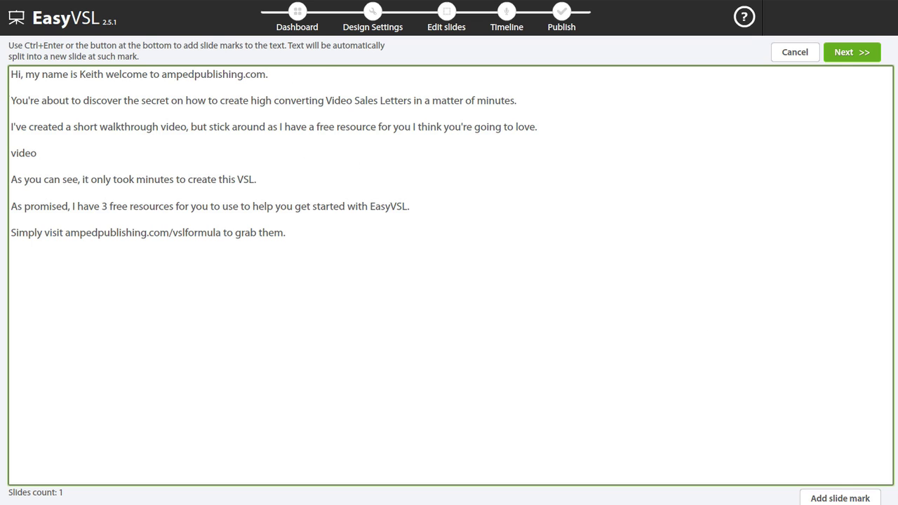
left_click(839, 500)
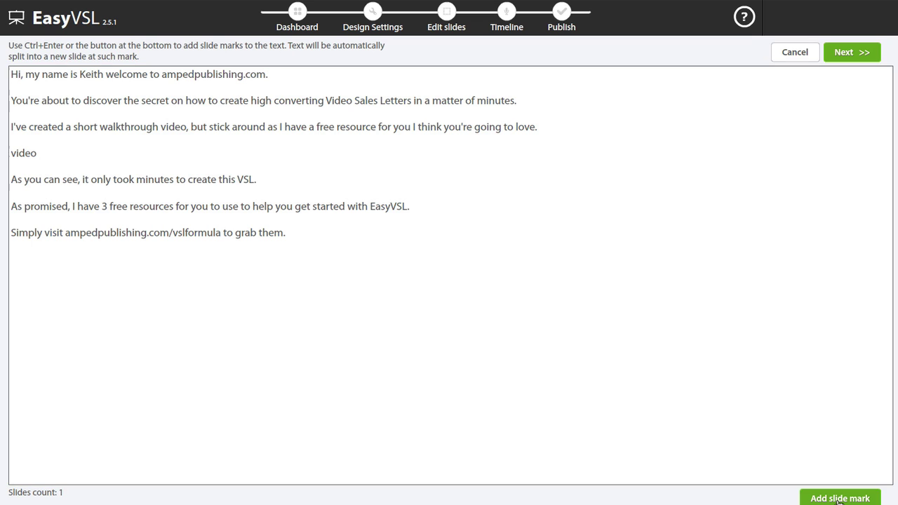
left_click(518, 101)
left_click(842, 500)
left_click(567, 132)
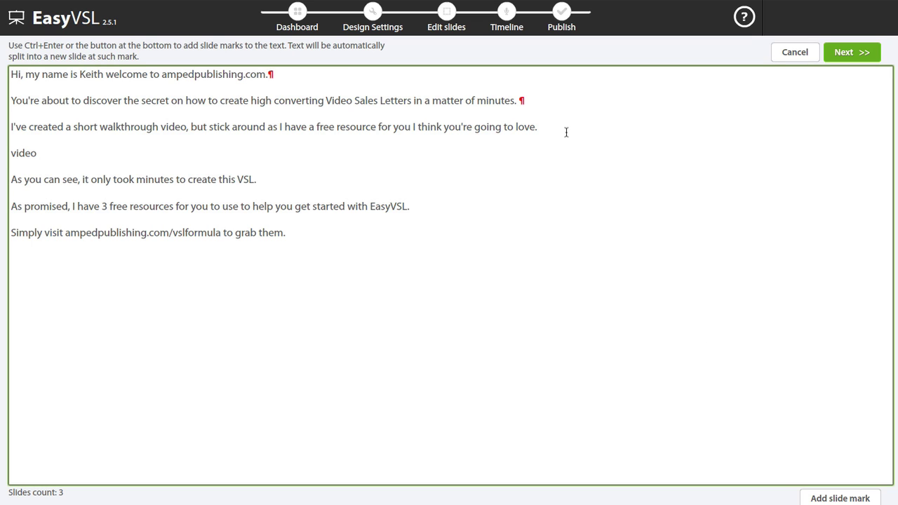
left_click(821, 497)
Delete the stray 'video' line, add the remaining slide marks, and continue
double_click(41, 152)
key("BackSpace")
key("BackSpace")
key("BackSpace")
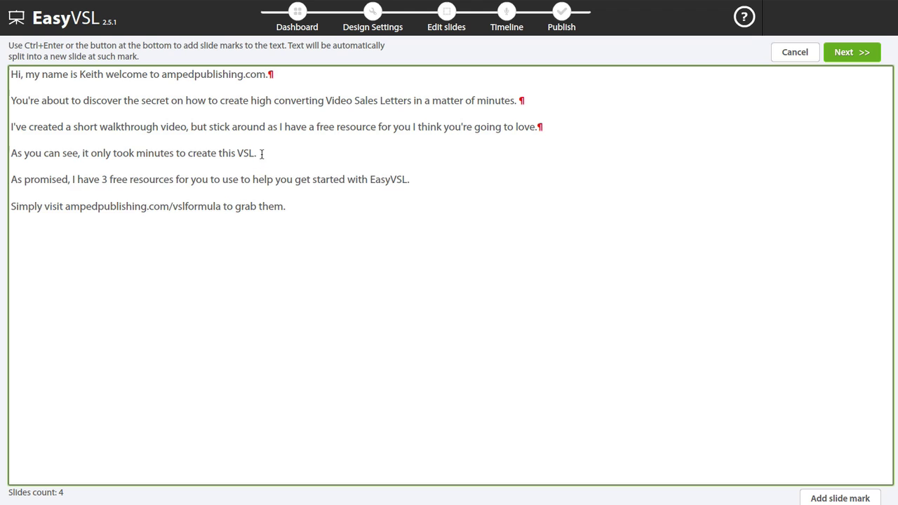
left_click(827, 499)
left_click(465, 180)
left_click(853, 498)
left_click(848, 56)
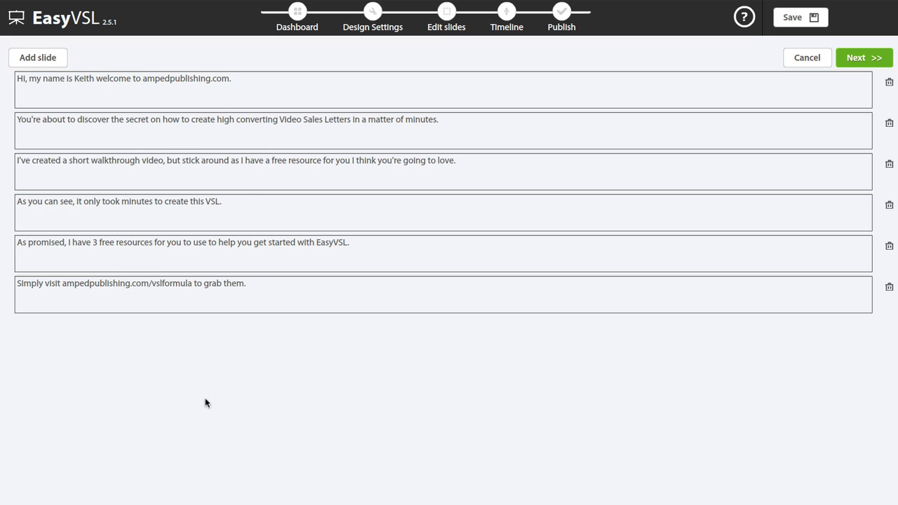
Select the end of the first slide's text while reviewing the six slide texts
left_click(223, 80)
left_click_drag(243, 82, 113, 79)
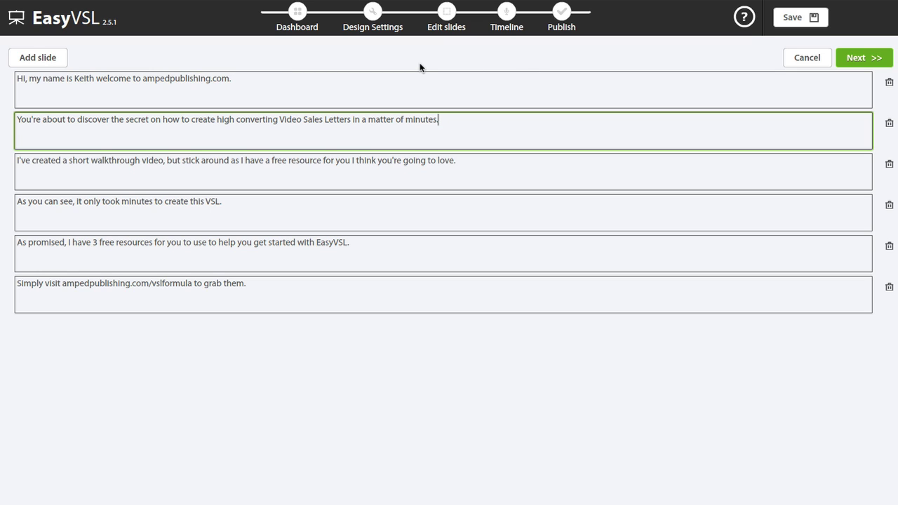
left_click(855, 64)
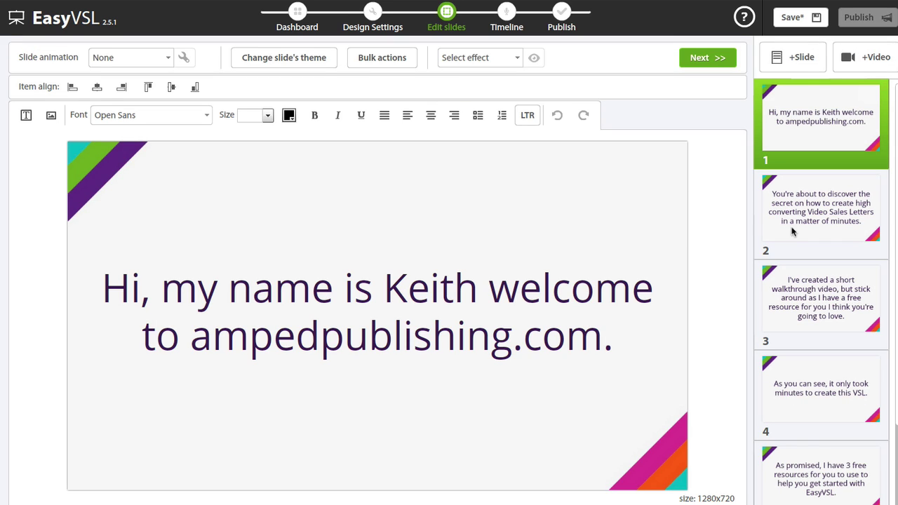
scroll(821, 229, "down", 1)
scroll(838, 211, "up", 1)
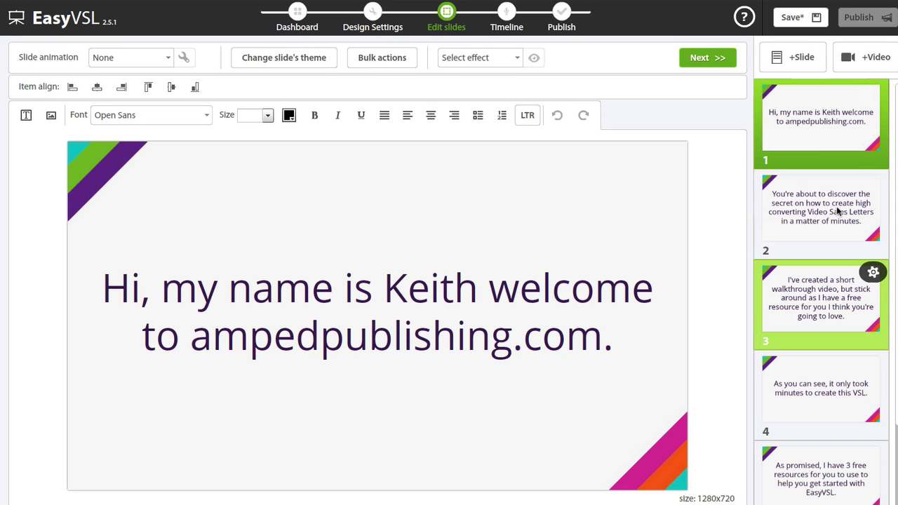
left_click(821, 180)
left_click(814, 302)
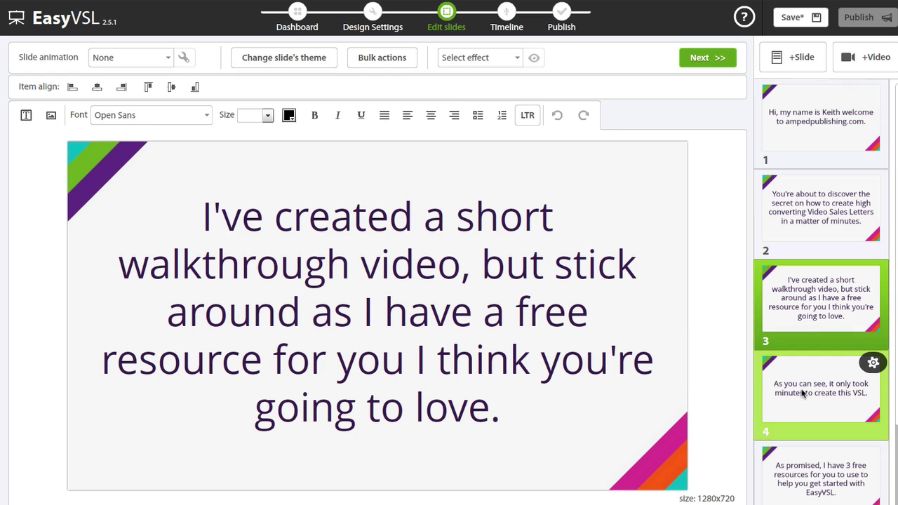
left_click(804, 395)
scroll(807, 379, "down", 1)
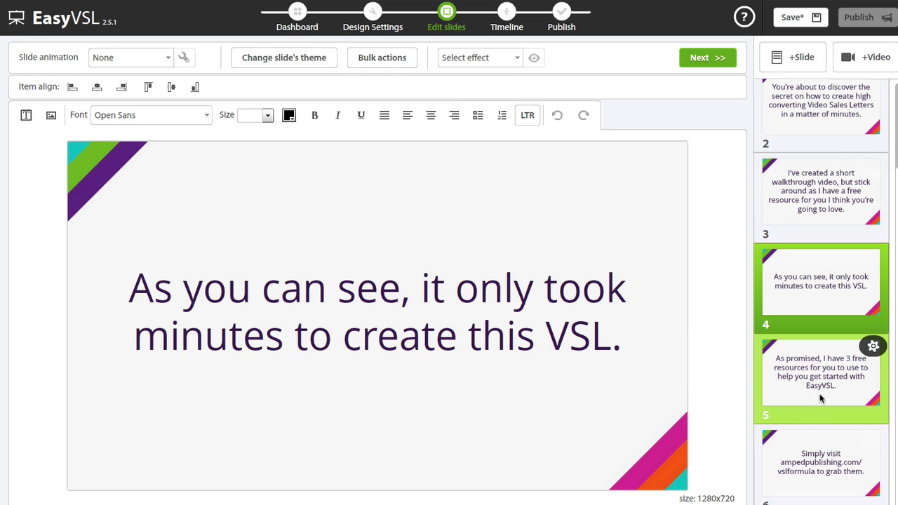
left_click(819, 233)
left_click(820, 127)
scroll(803, 225, "up", 1)
left_click(801, 151)
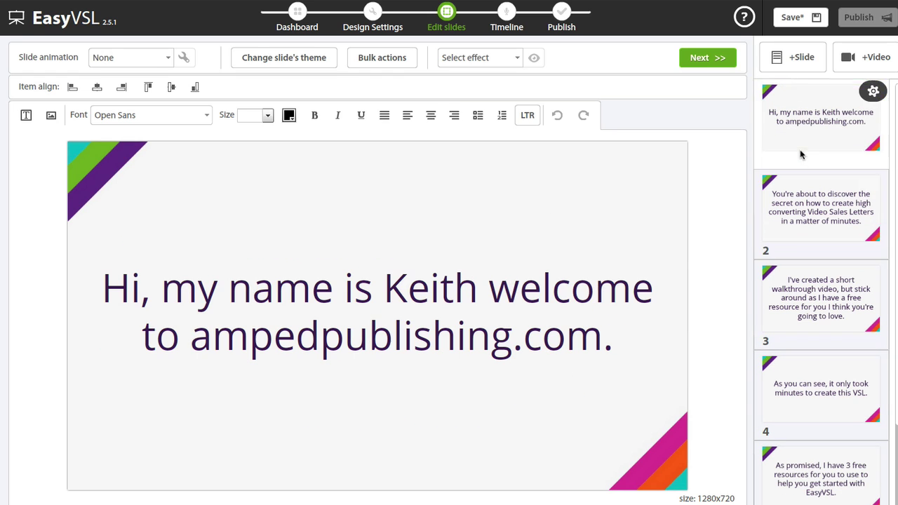
left_click(572, 288)
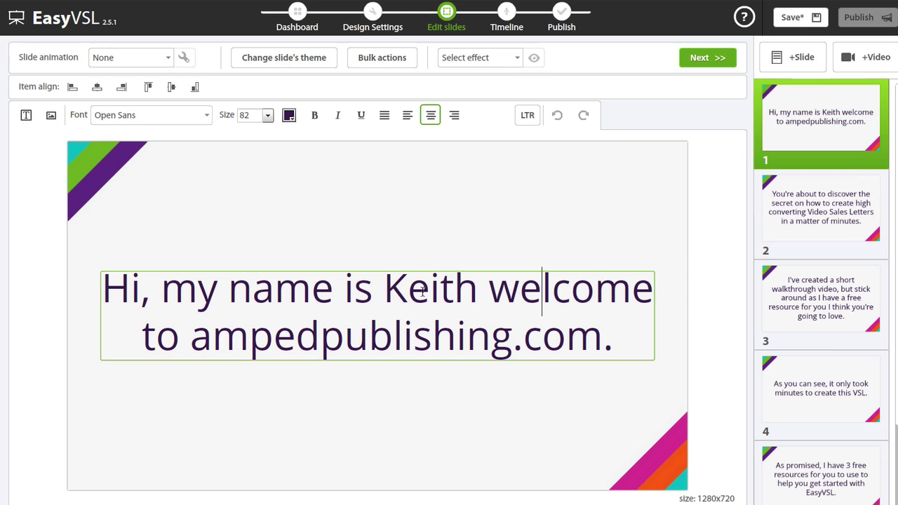
left_click(643, 219)
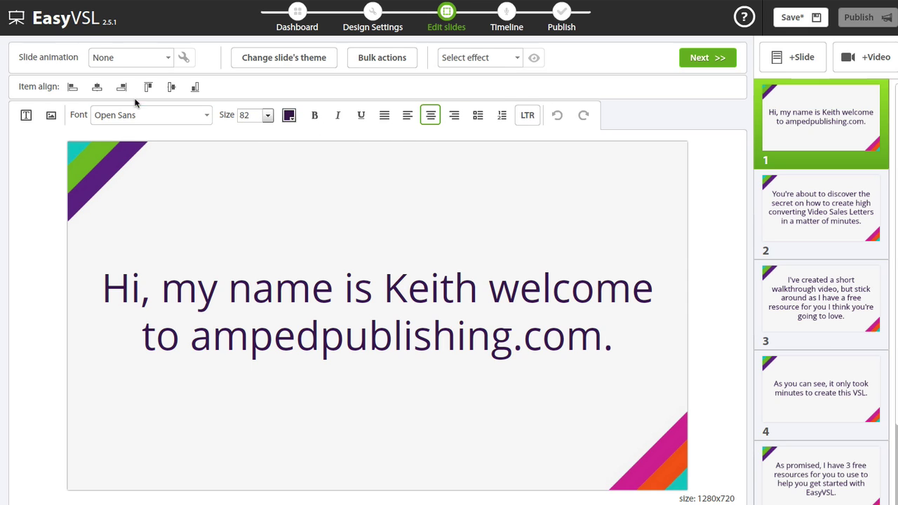
Leave slide 1's animation at None and preview slide 2 before returning
left_click(167, 62)
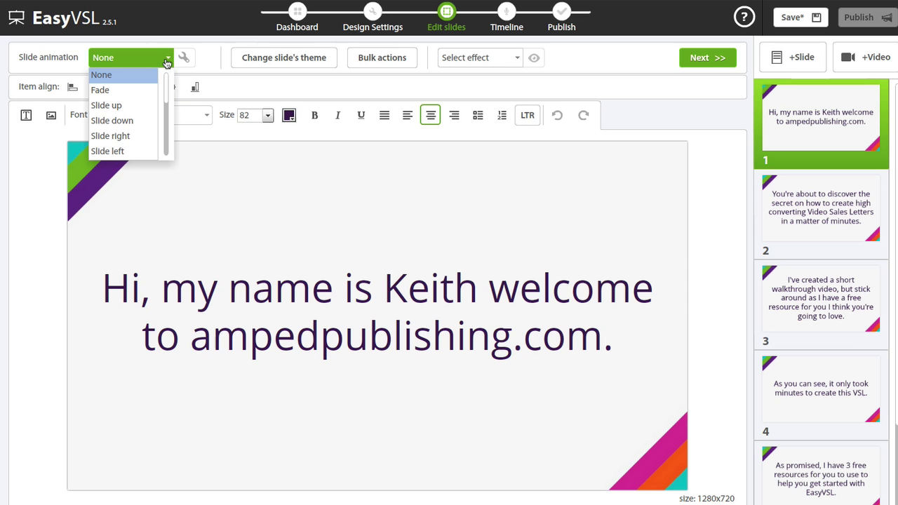
scroll(137, 113, "down", 3)
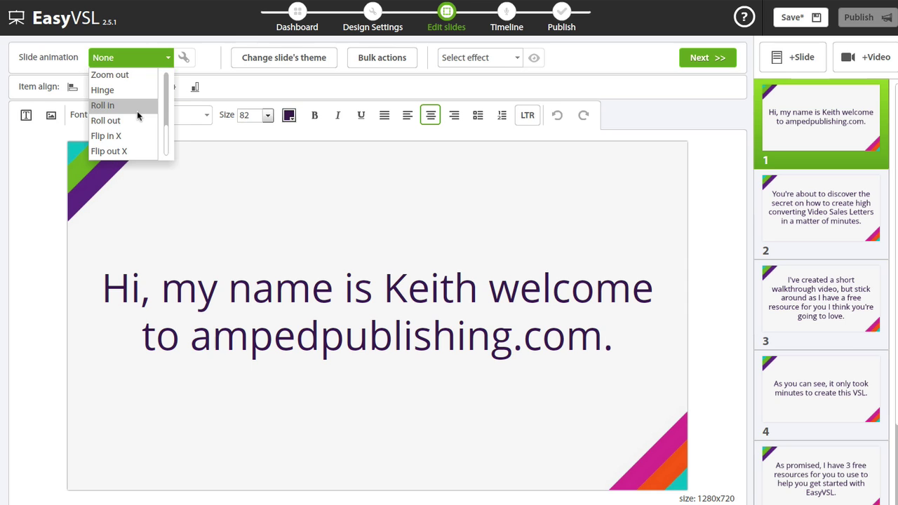
scroll(136, 111, "up", 1)
left_click(543, 85)
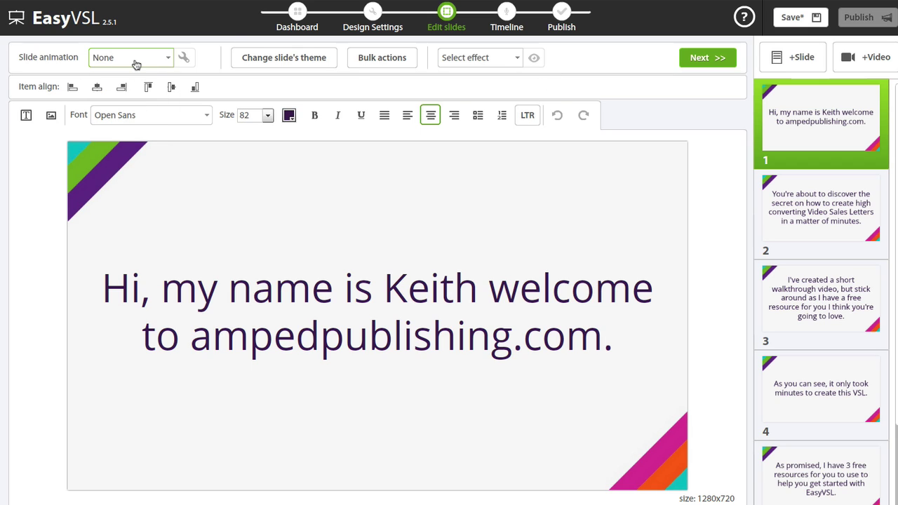
mouse_move(805, 114)
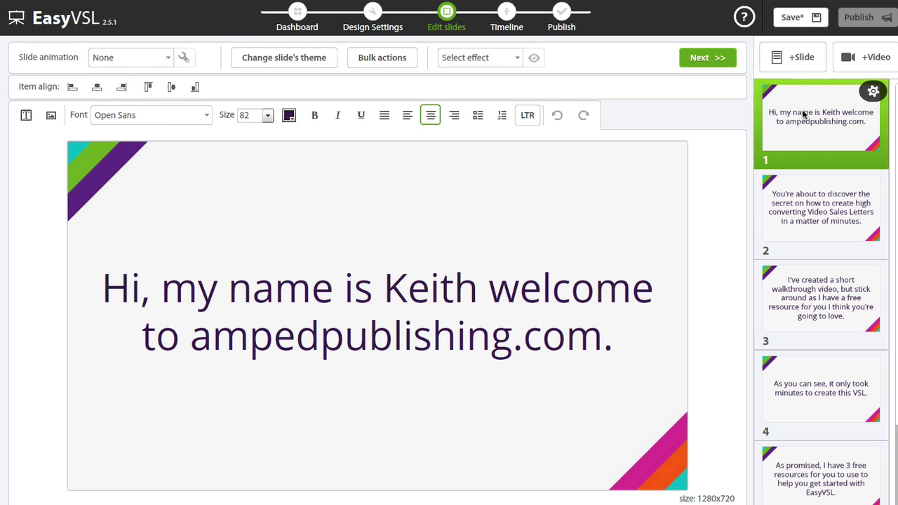
left_click(820, 202)
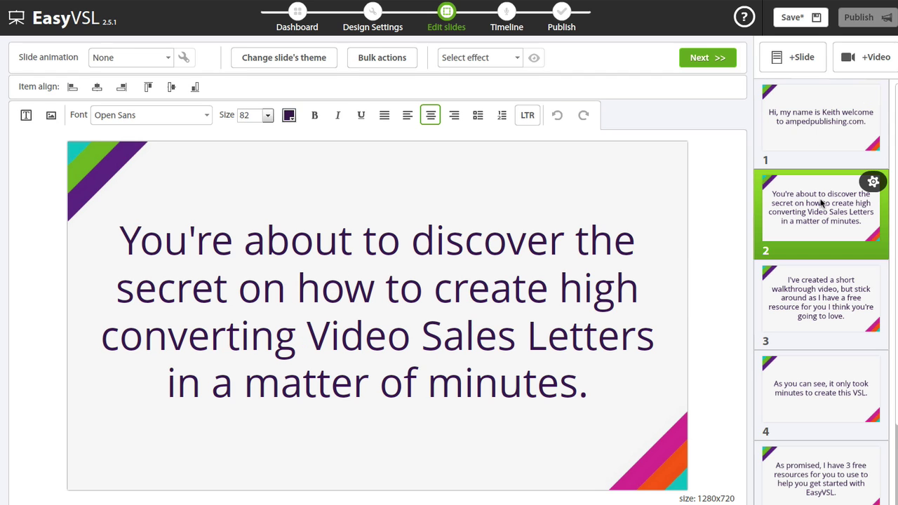
left_click(816, 130)
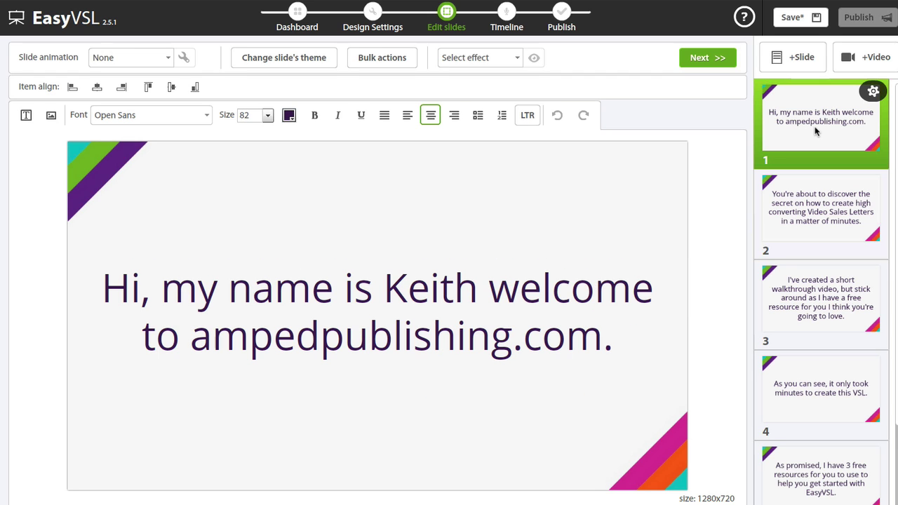
Apply the Blur effect to slide 1, keeping no slide animation
left_click(133, 62)
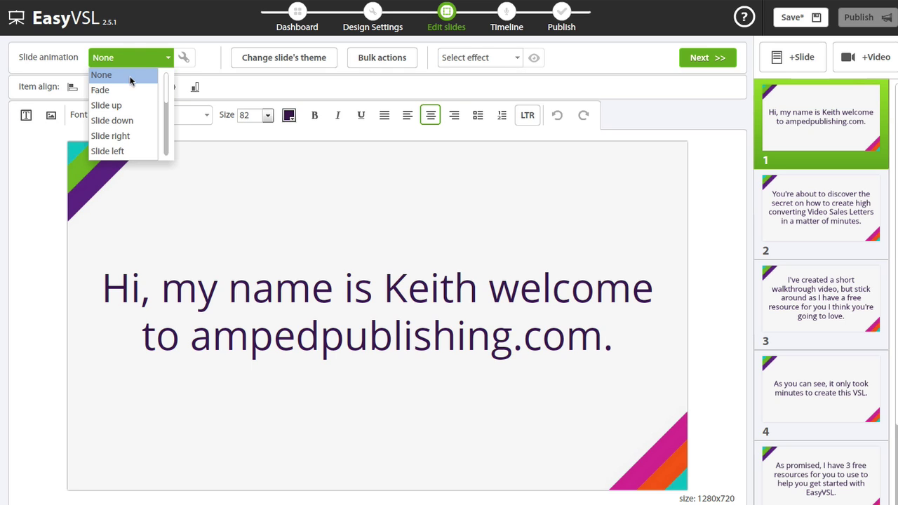
left_click(214, 77)
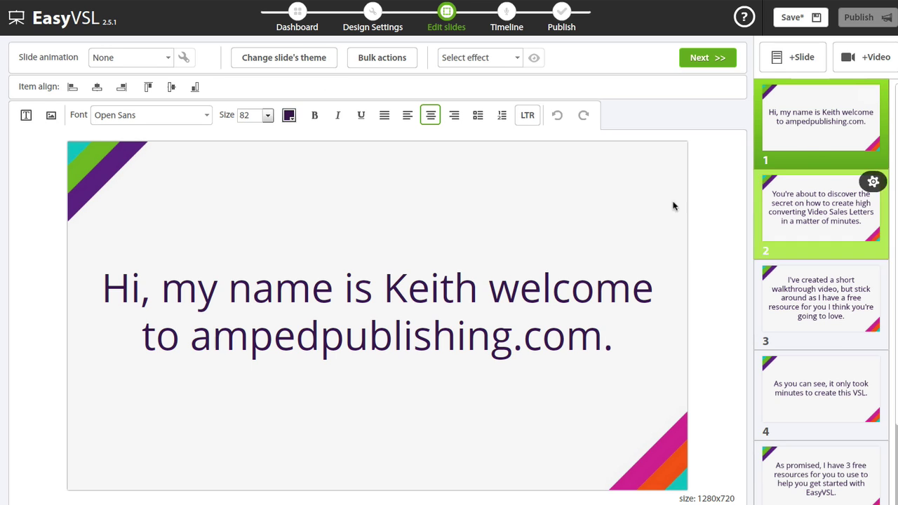
left_click(519, 61)
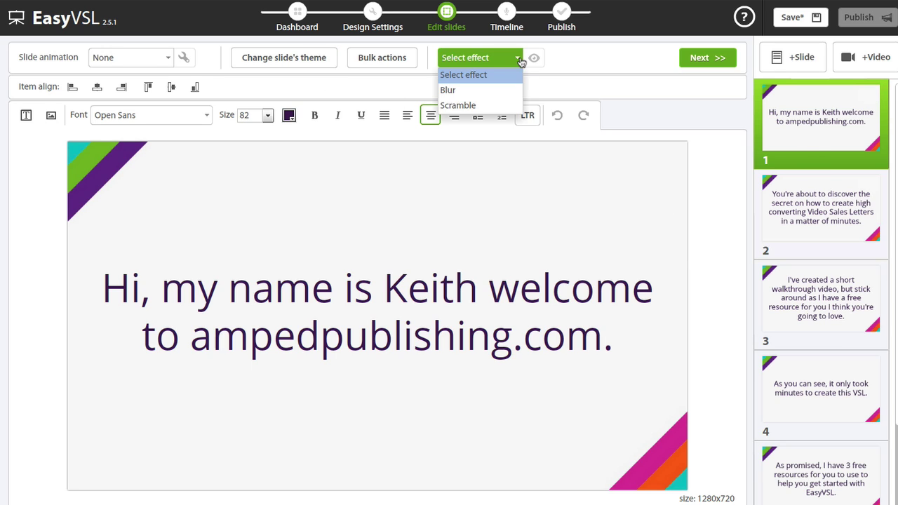
left_click(469, 92)
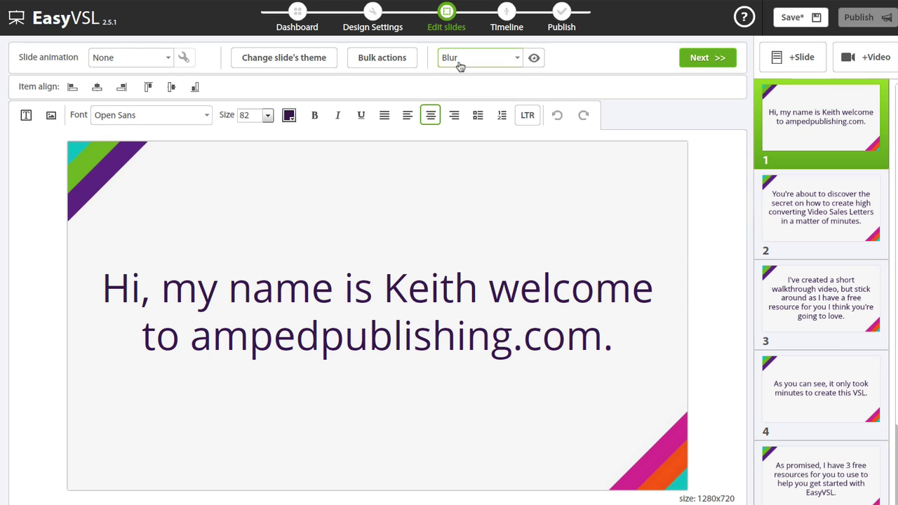
left_click(382, 60)
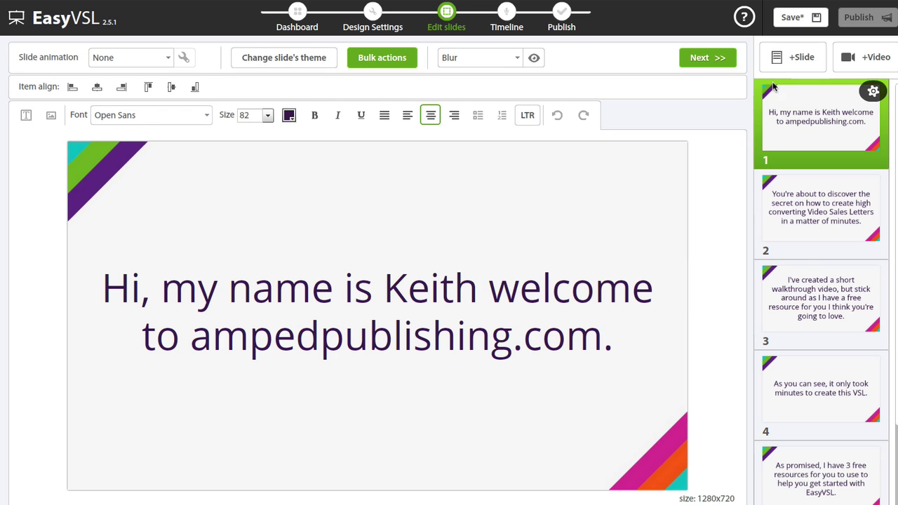
Switch all slides to the grass-and-sky nature theme
left_click(291, 57)
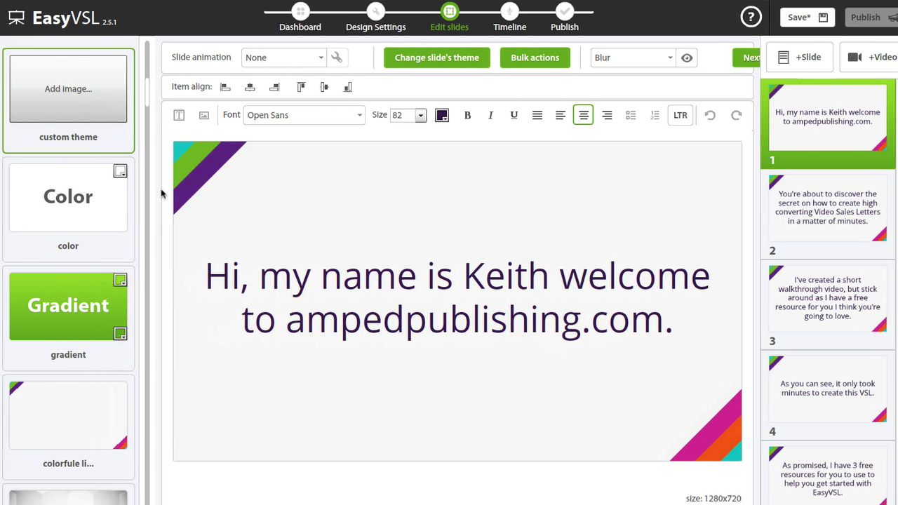
scroll(121, 214, "down", 5)
left_click(79, 242)
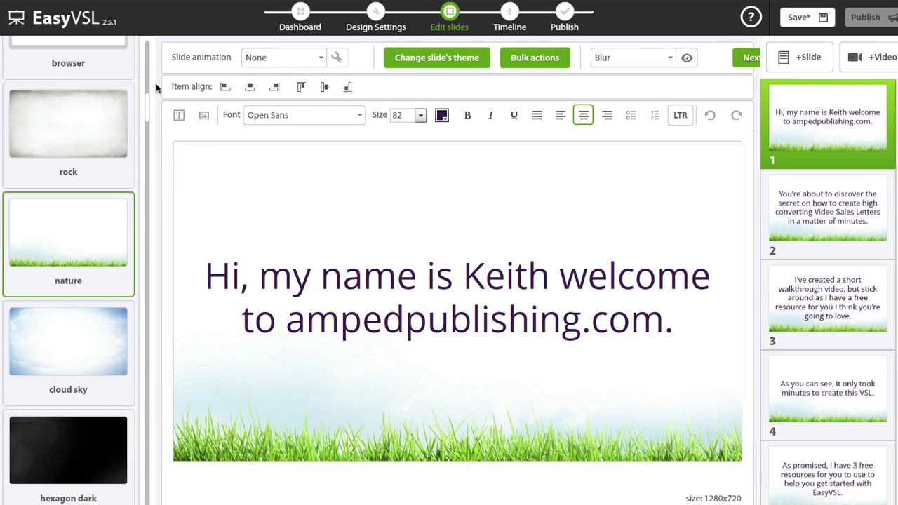
left_click(440, 59)
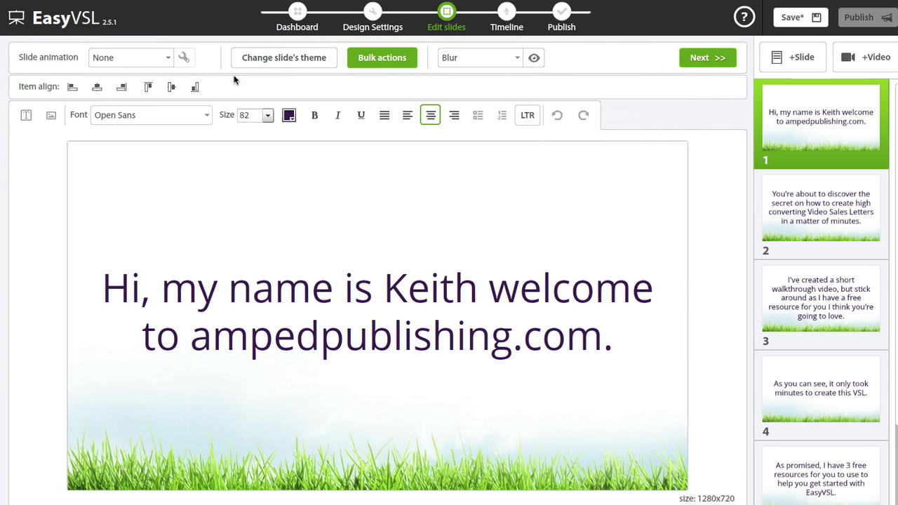
Confirm slide 1 keeps animation None and the Blur effect
left_click(158, 63)
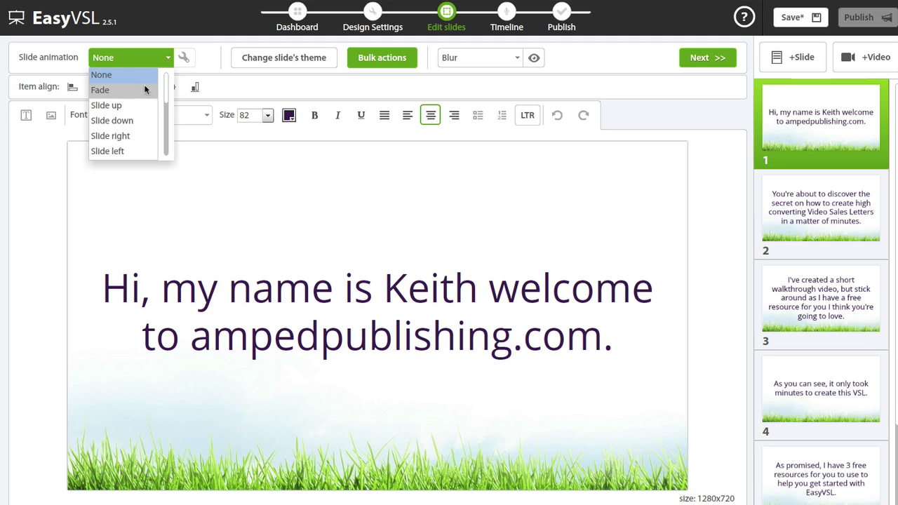
left_click(352, 86)
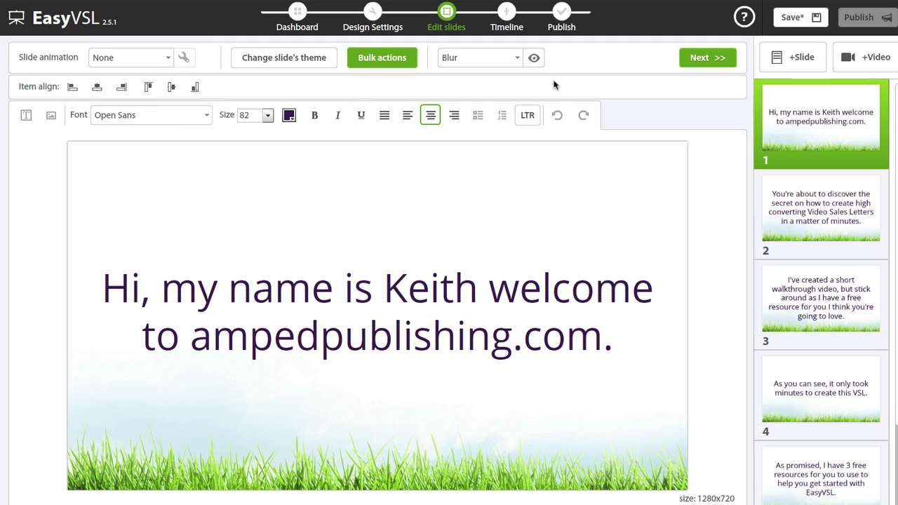
left_click(514, 64)
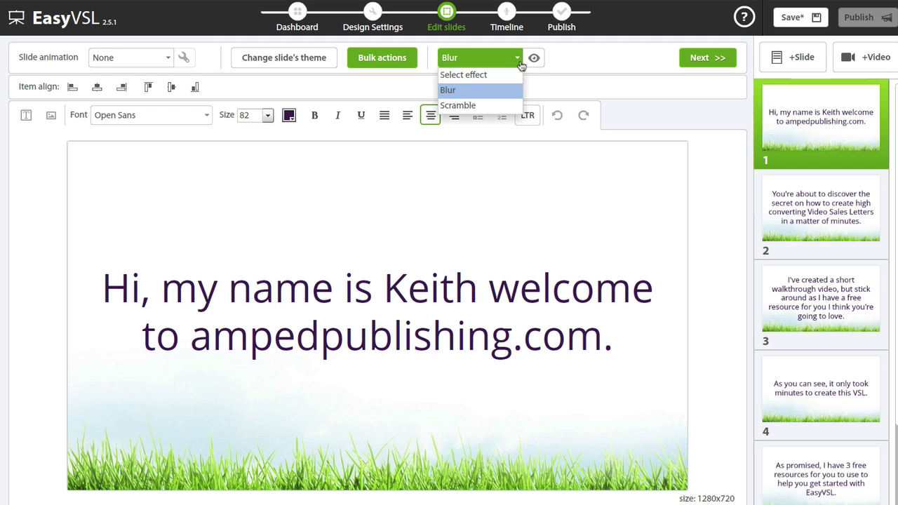
left_click(617, 88)
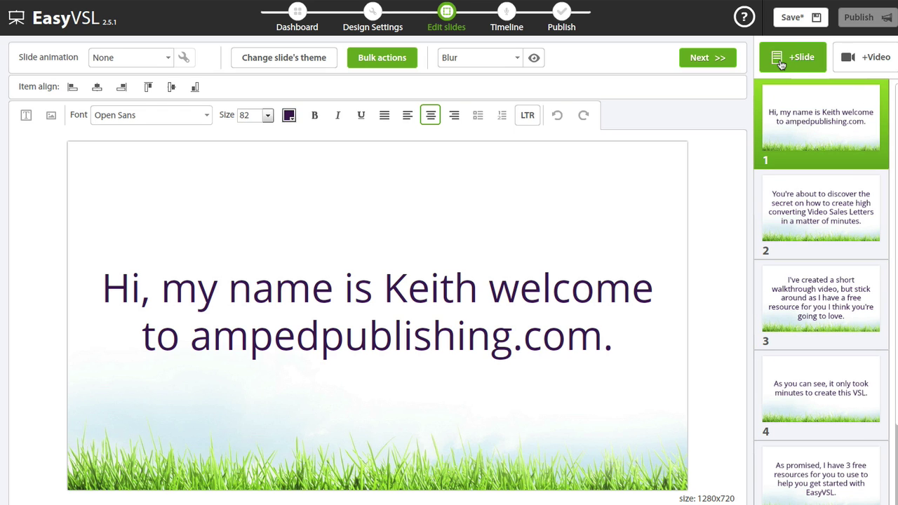
Open slide 2, the discover-the-secret sentence, in the editor
scroll(817, 316, "down", 2)
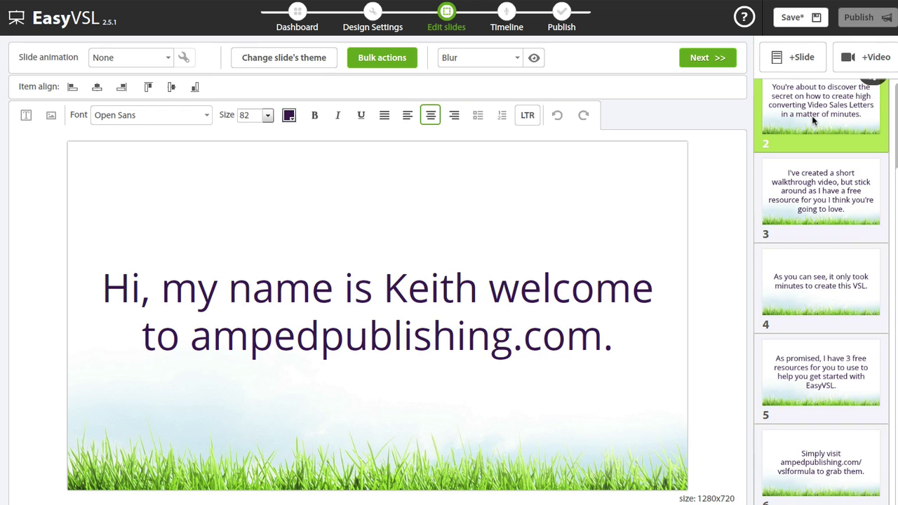
scroll(813, 121, "up", 2)
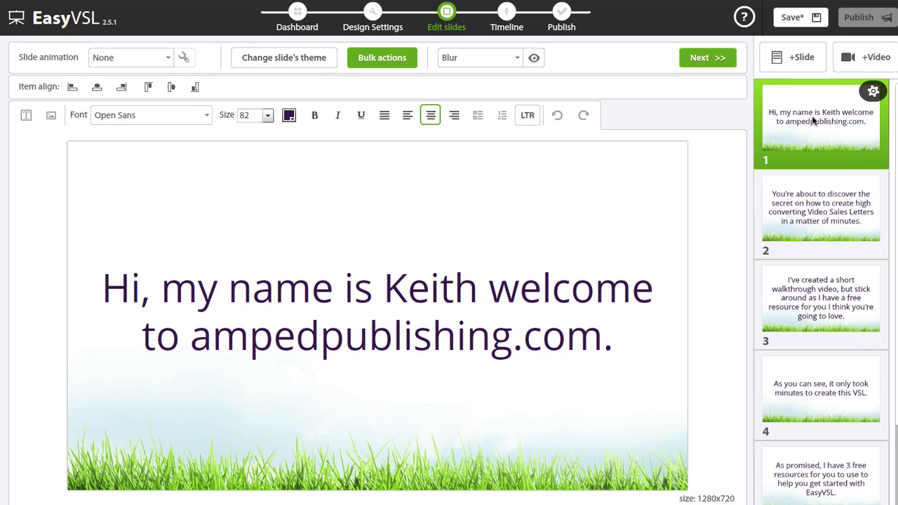
left_click(805, 203)
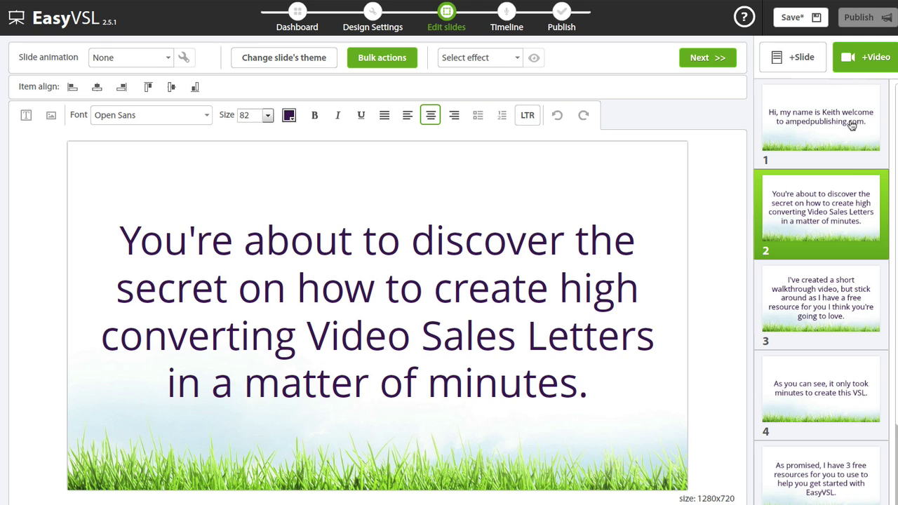
Add fe-bonus-doodly.mp4 from Amped Pub > Promotions > EasyVSL 2.0 > Demo as slide 3
left_click(846, 67)
left_click(663, 113)
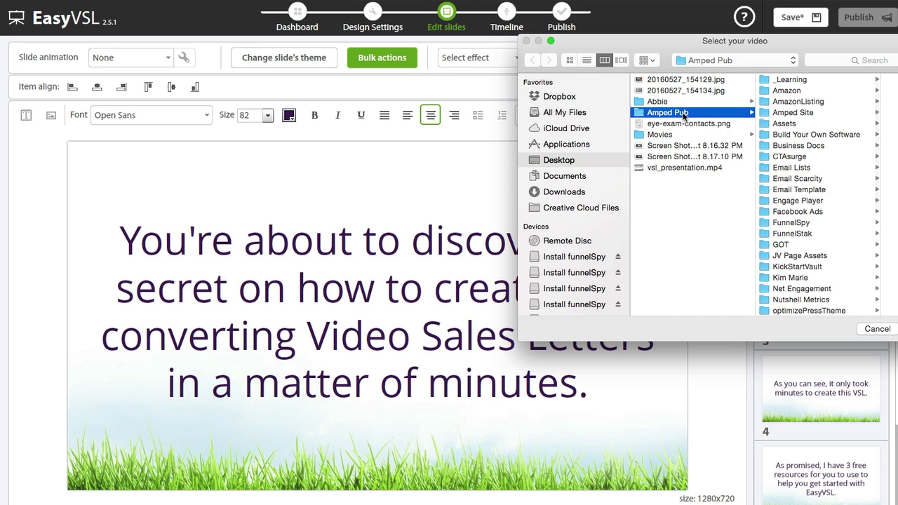
scroll(797, 258, "down", 4)
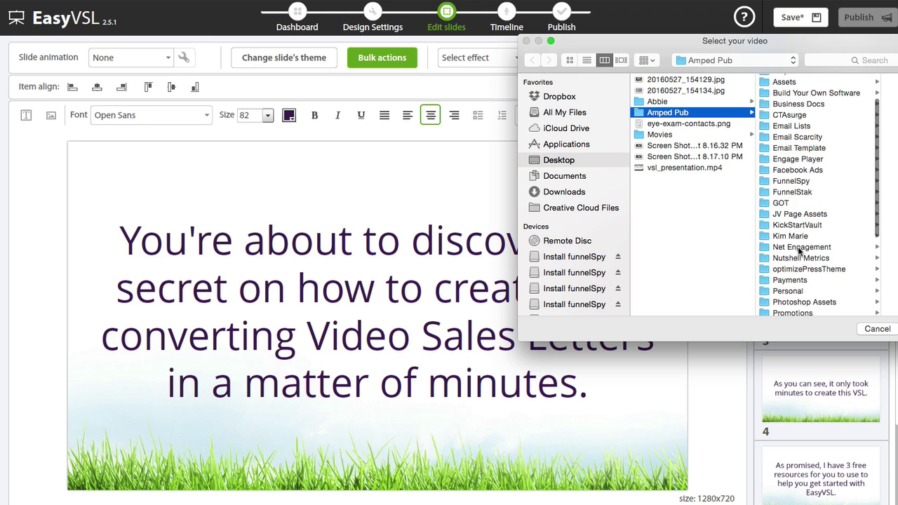
left_click(802, 295)
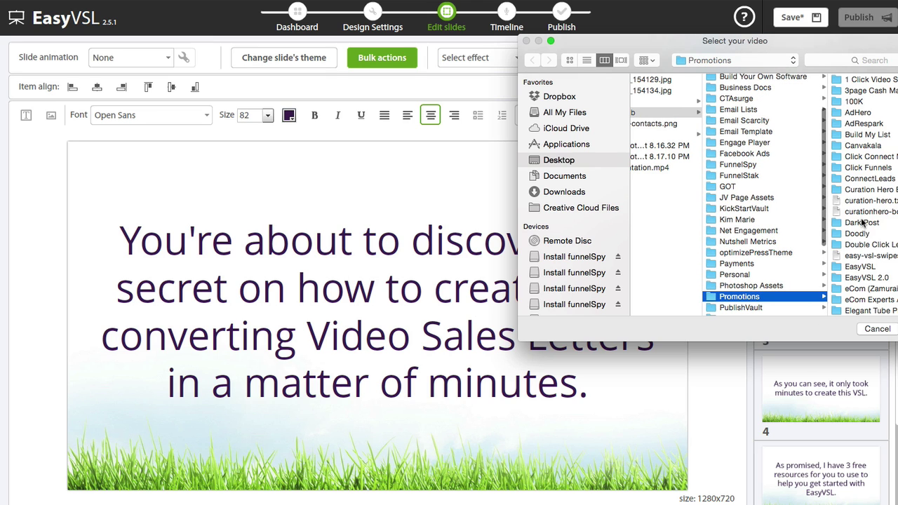
left_click(872, 278)
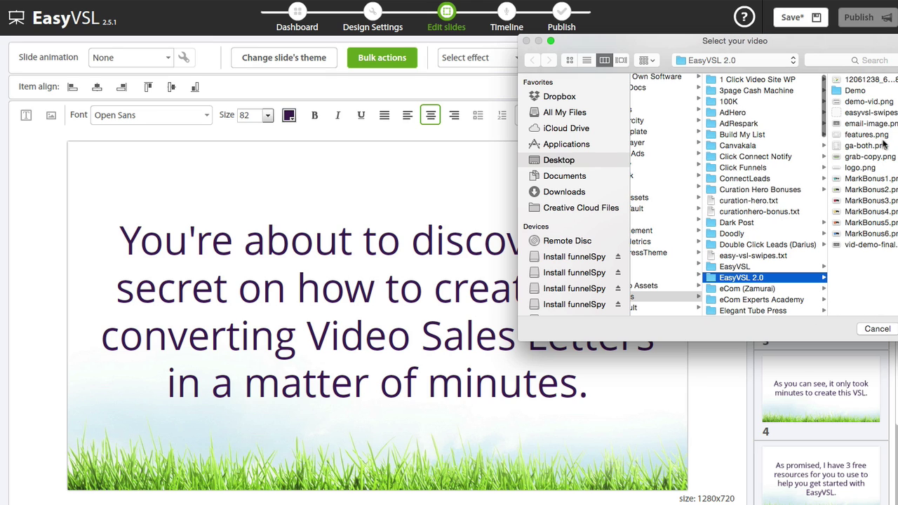
left_click(867, 90)
left_click(870, 79)
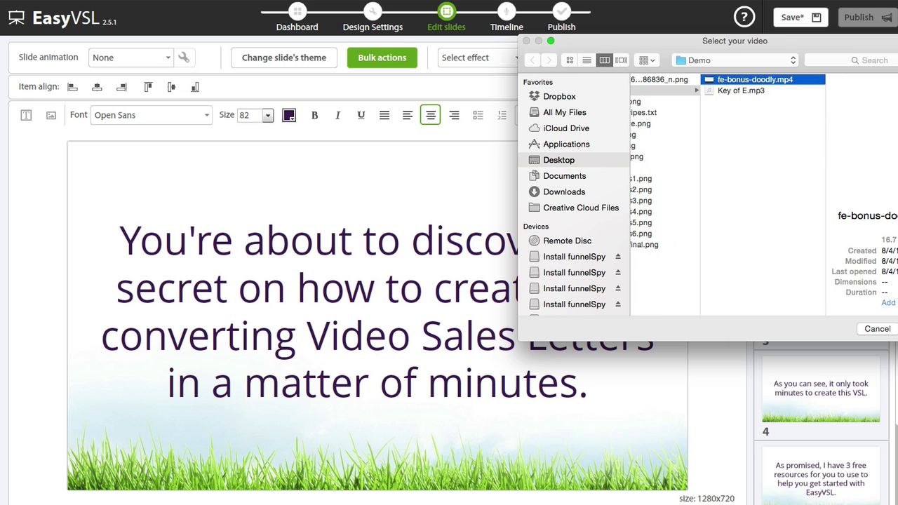
key("Return")
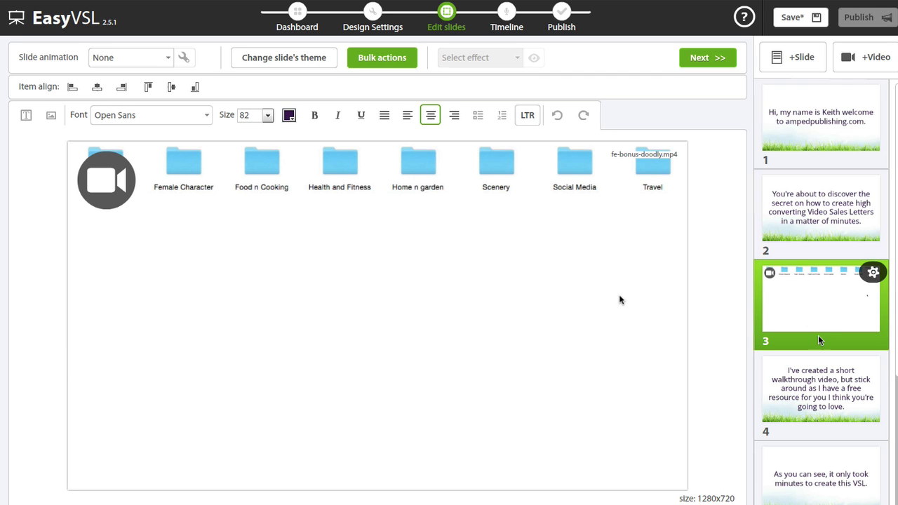
left_click_drag(817, 335, 825, 293)
scroll(835, 369, "down", 3)
scroll(828, 301, "up", 3)
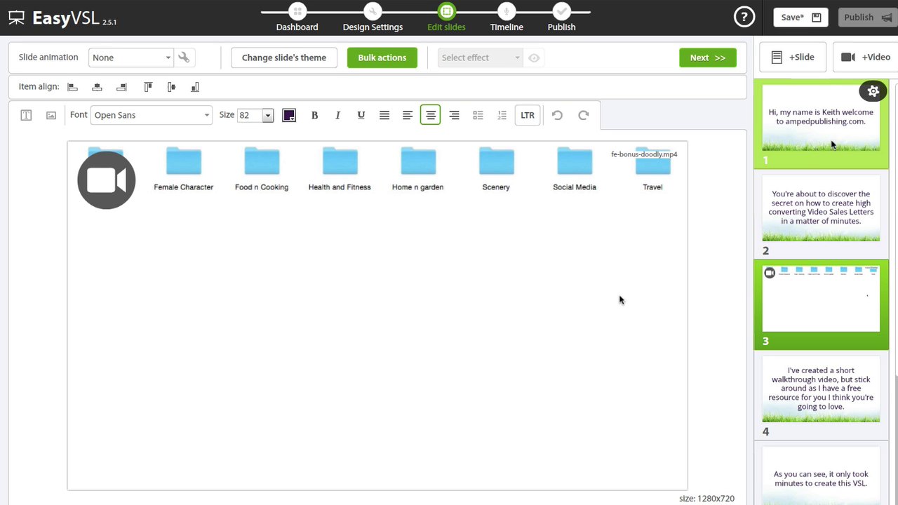
left_click(874, 273)
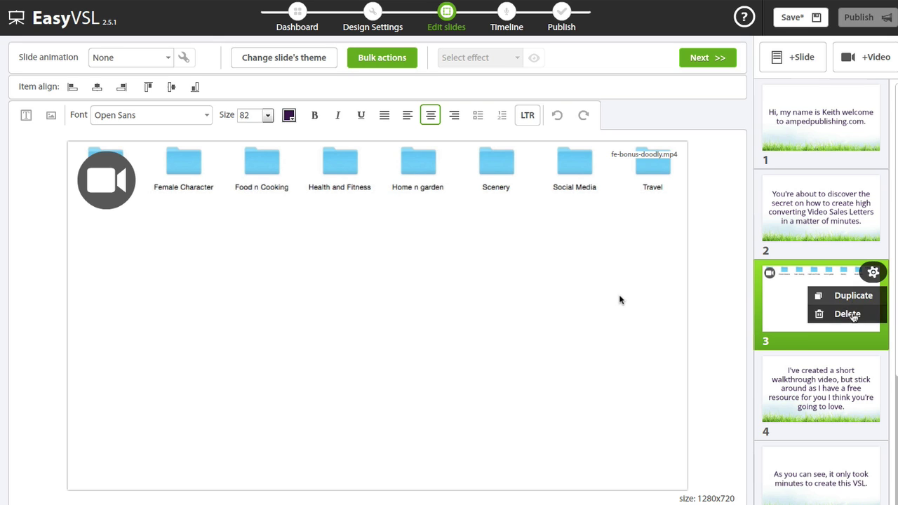
left_click(874, 272)
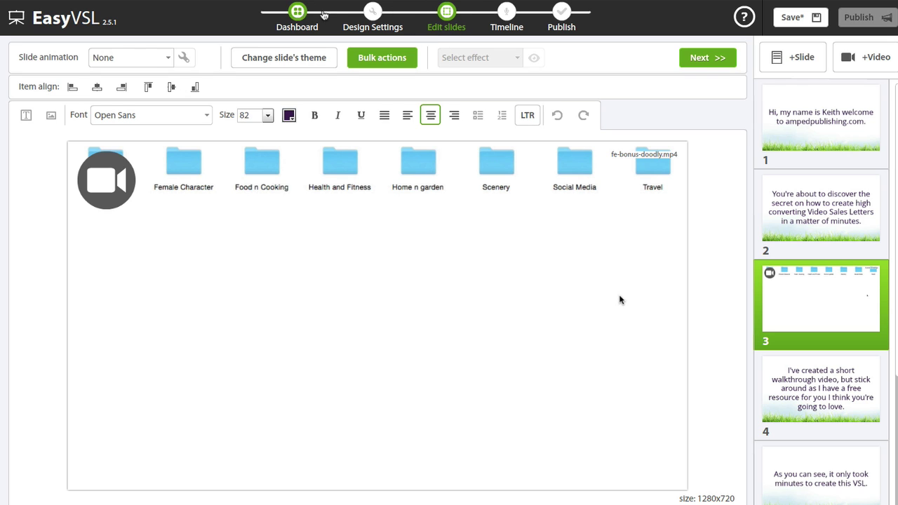
left_click(784, 18)
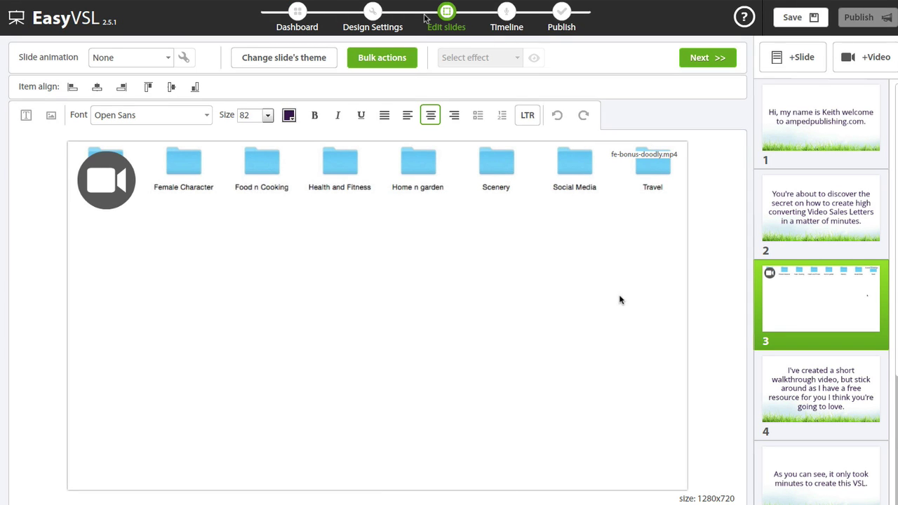
Go to the Timeline and show the Import, Record or Text to Speech audio choices
left_click(710, 61)
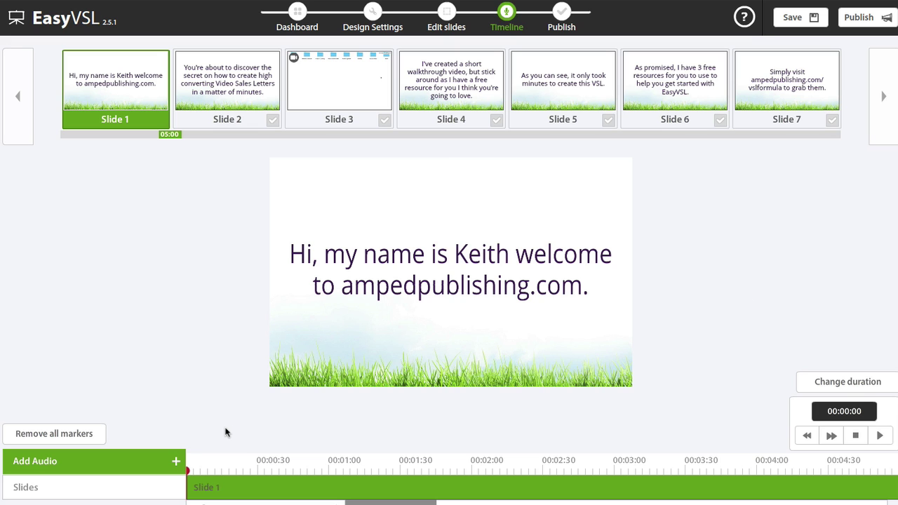
left_click(159, 460)
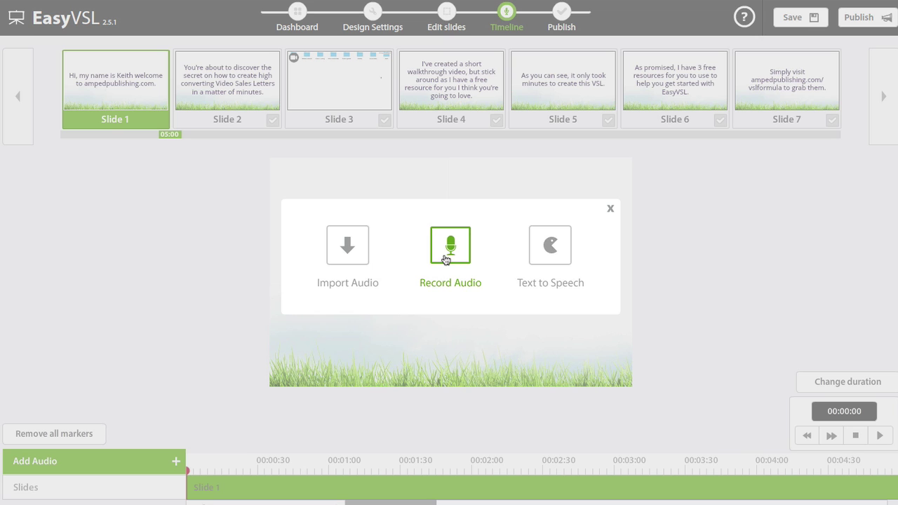
Import the Key of E.mp3 music file as the presentation's audio track
left_click(340, 243)
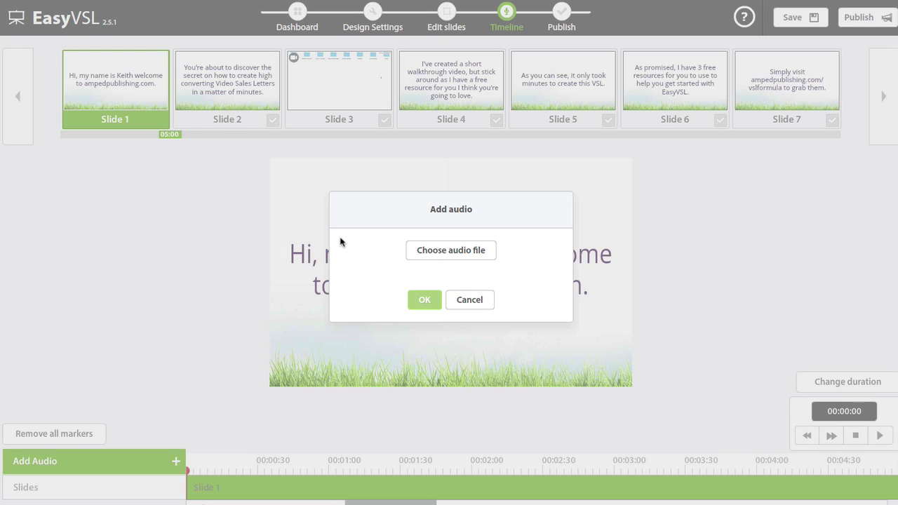
left_click(431, 254)
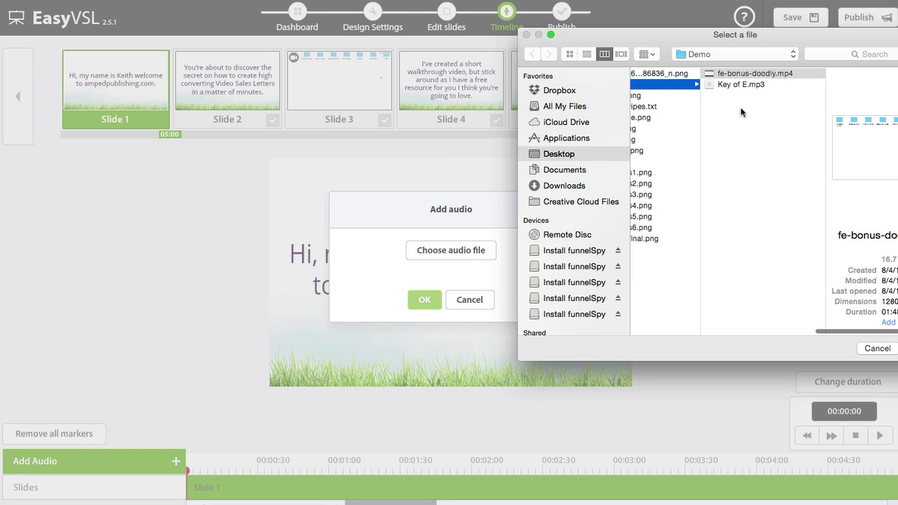
left_click(746, 85)
key("Return")
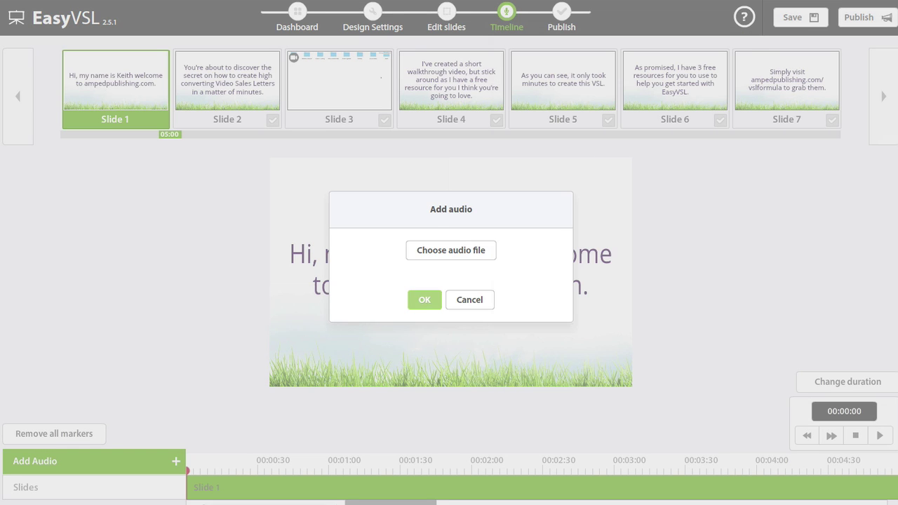
left_click(425, 300)
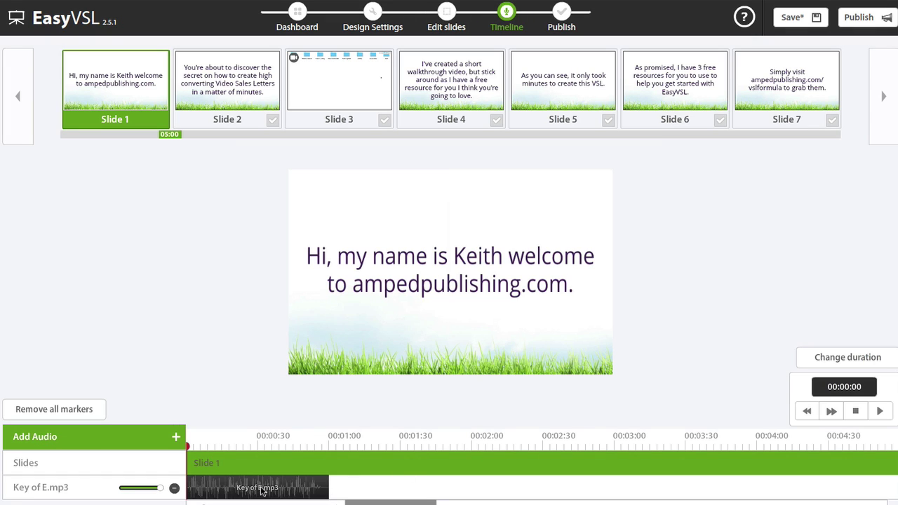
Lower the Key of E.mp3 music volume during playback, then bring back the add-audio choices
left_click(882, 413)
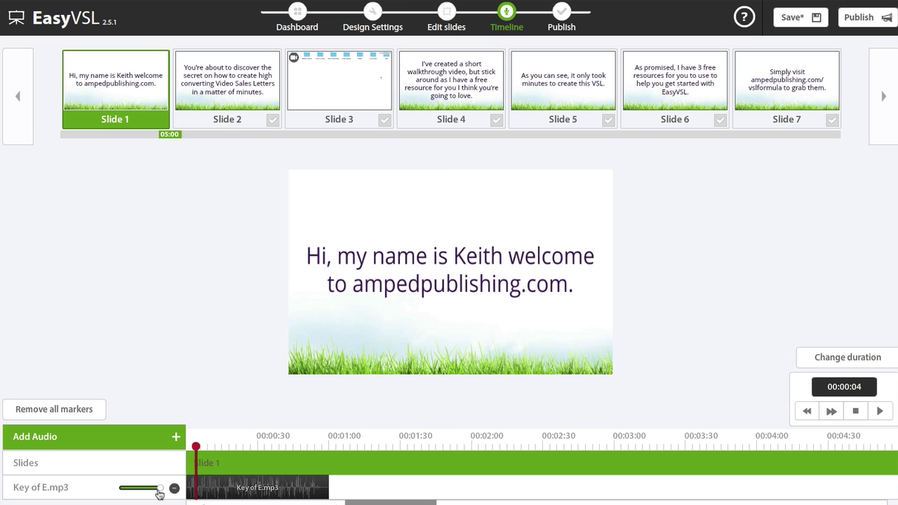
left_click_drag(162, 490, 136, 492)
left_click(855, 410)
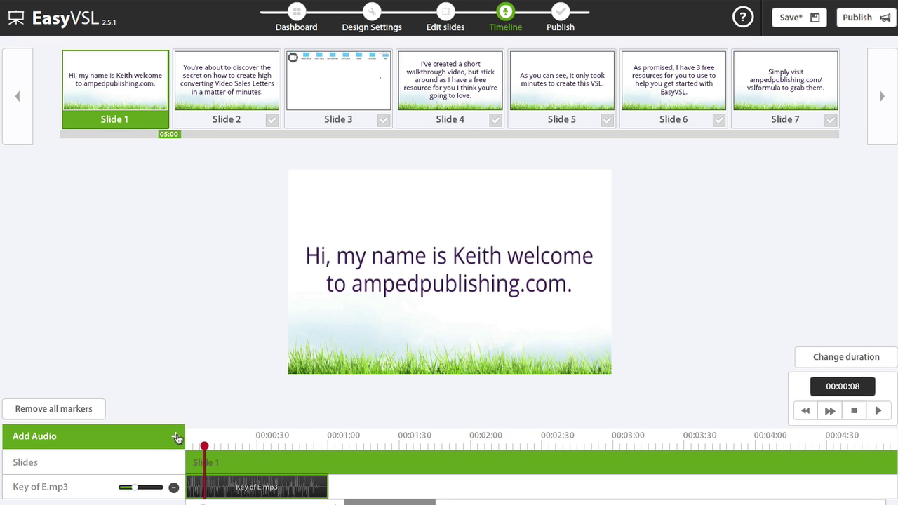
left_click(177, 437)
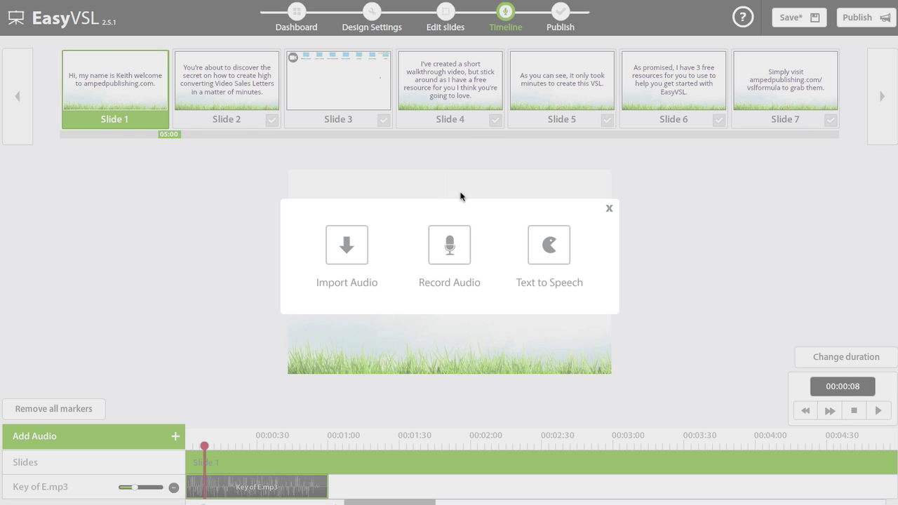
Record a short spoken narration and import it onto the timeline as record.wav
left_click(451, 247)
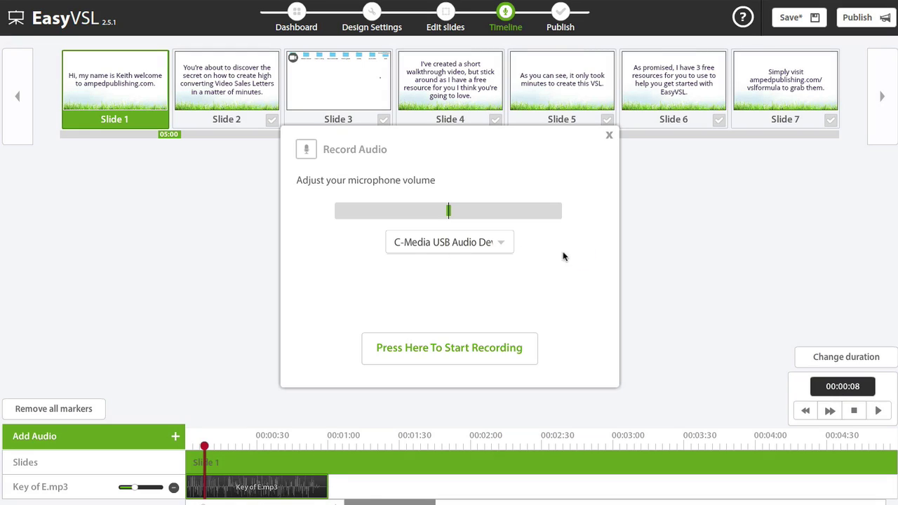
left_click(467, 349)
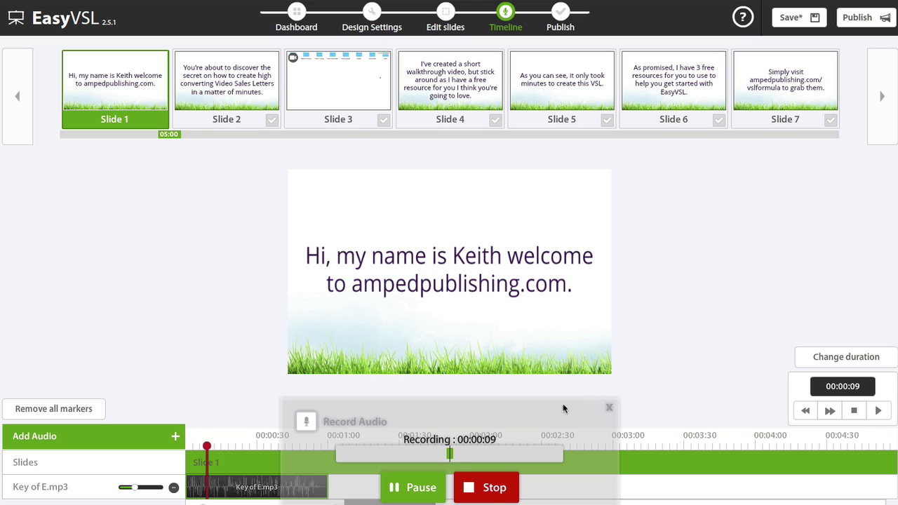
left_click(489, 491)
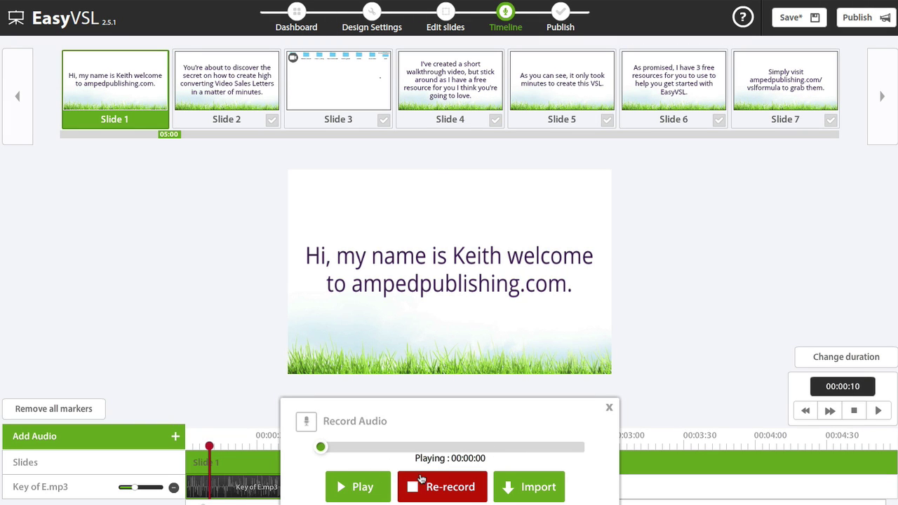
left_click(525, 487)
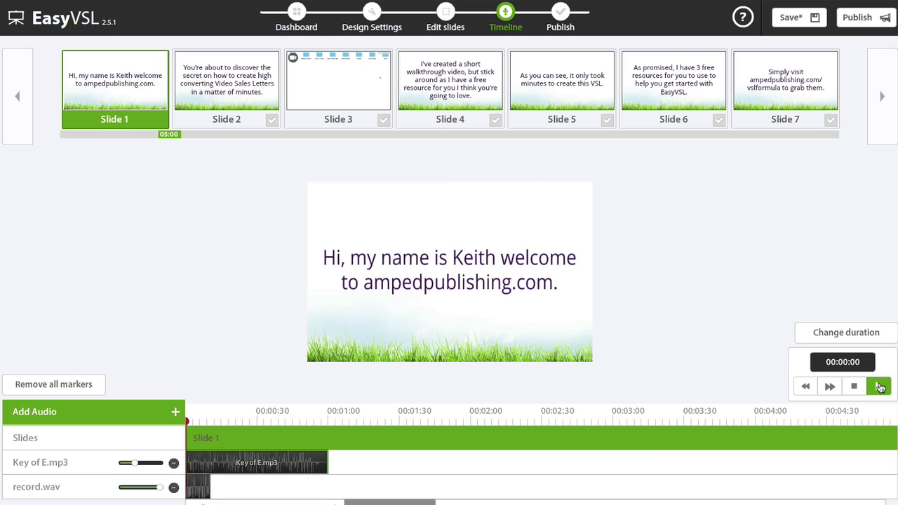
Start Slide 2 at 00:04 and Slide 3 at 00:10, then delete the Key of E.mp3 track
left_click(880, 387)
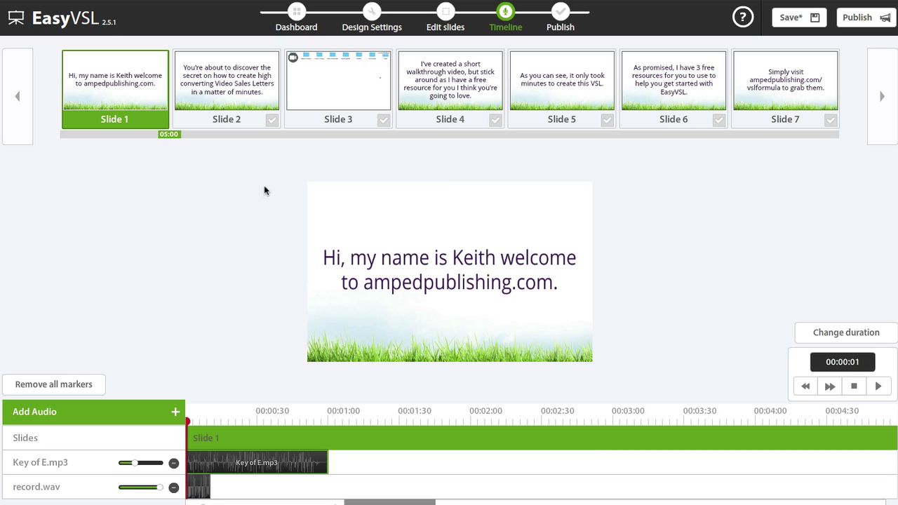
left_click(271, 122)
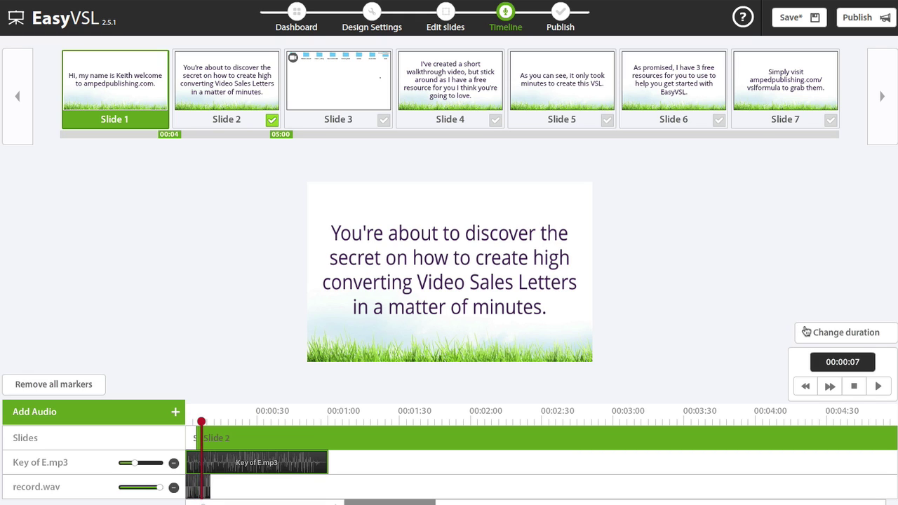
left_click(854, 388)
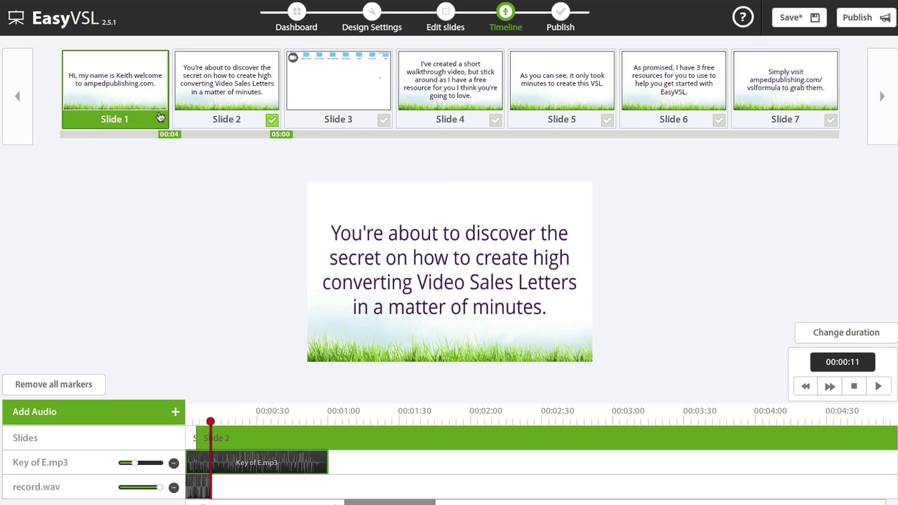
left_click(384, 120)
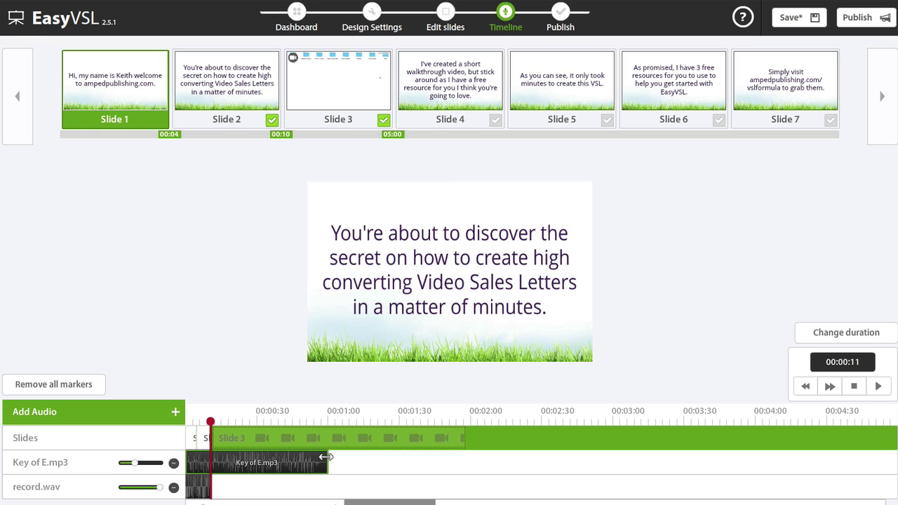
mouse_move(326, 456)
left_mouse_down()
mouse_move(219, 455)
mouse_move(327, 463)
left_mouse_up()
left_click(174, 465)
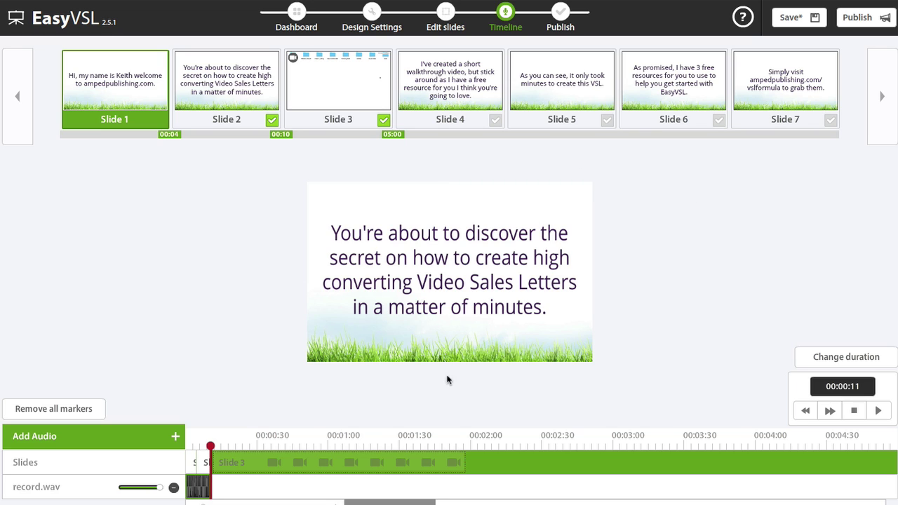
Rename the first narration track 'slide 1&2', then record and import a second record.wav narration
double_click(56, 486)
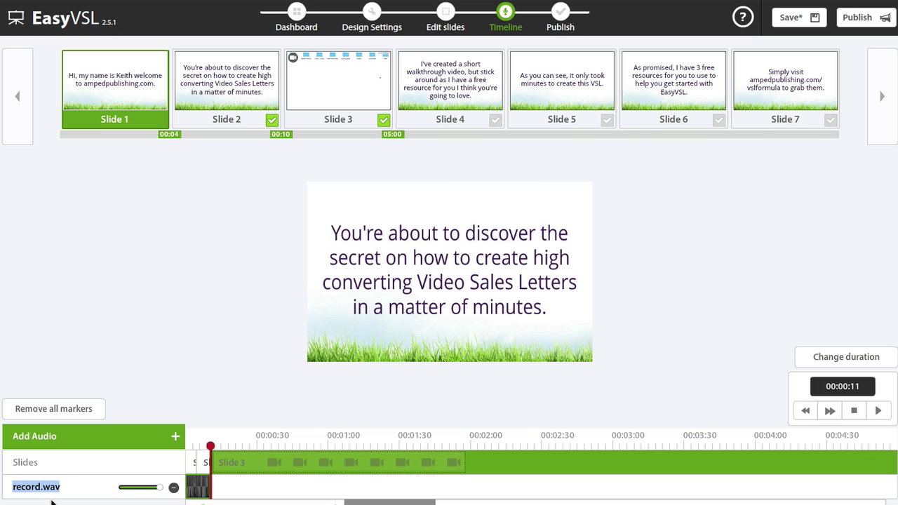
type("sls")
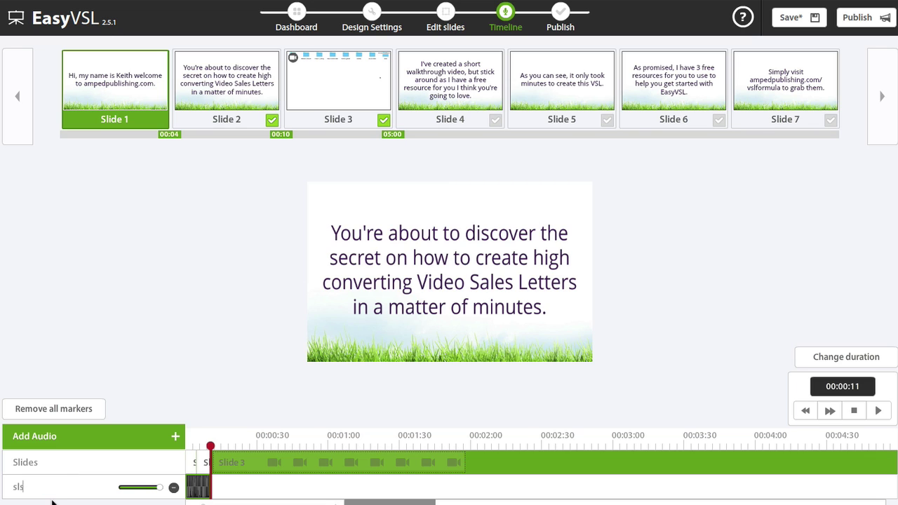
type("de 1&2")
left_click(172, 441)
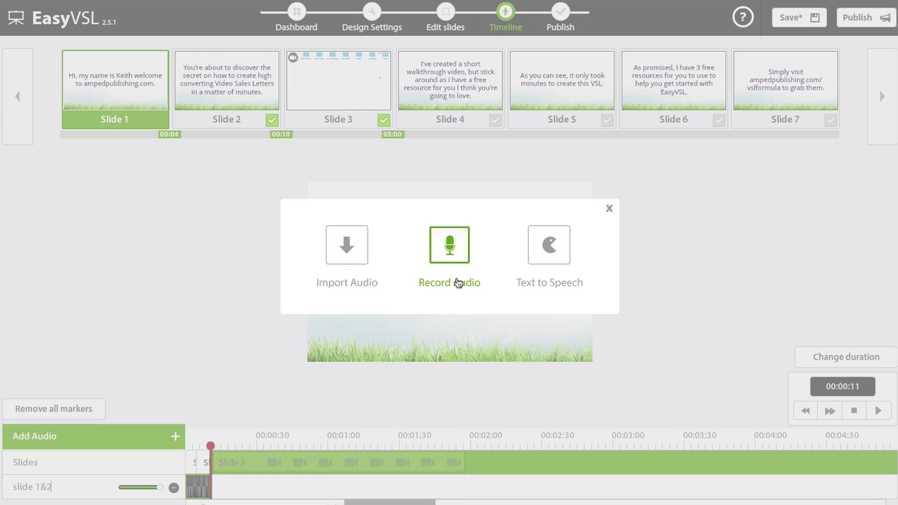
left_click(450, 246)
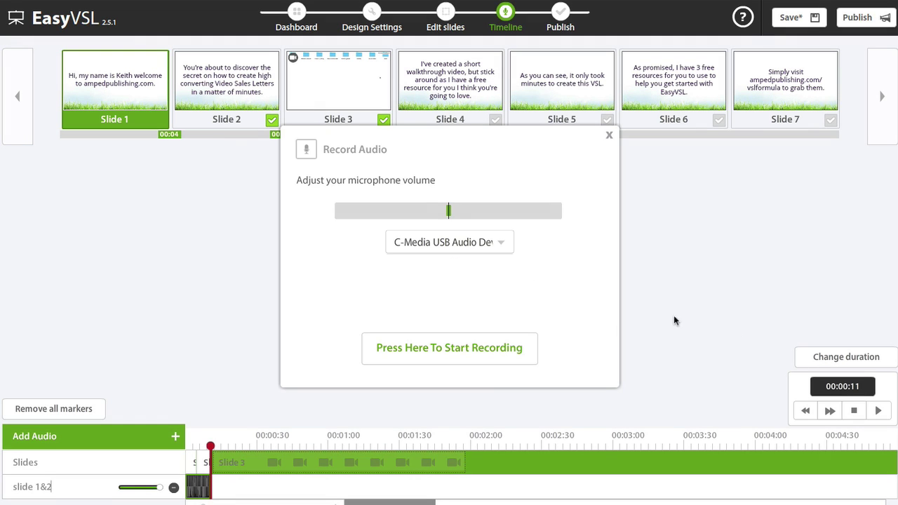
left_click(471, 349)
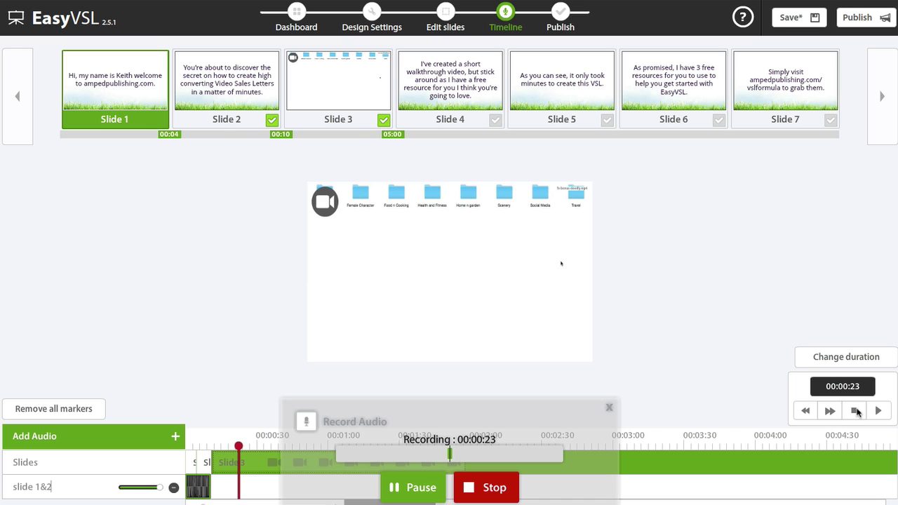
left_click(489, 489)
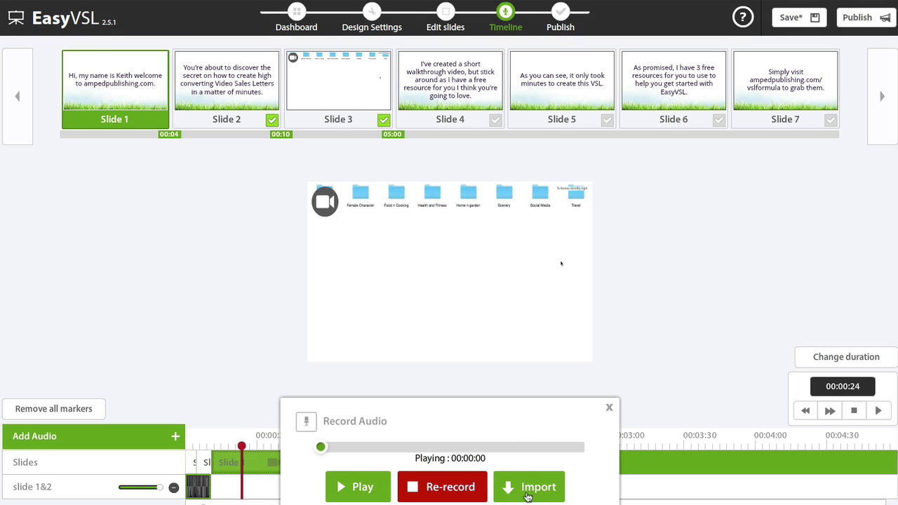
left_click(527, 489)
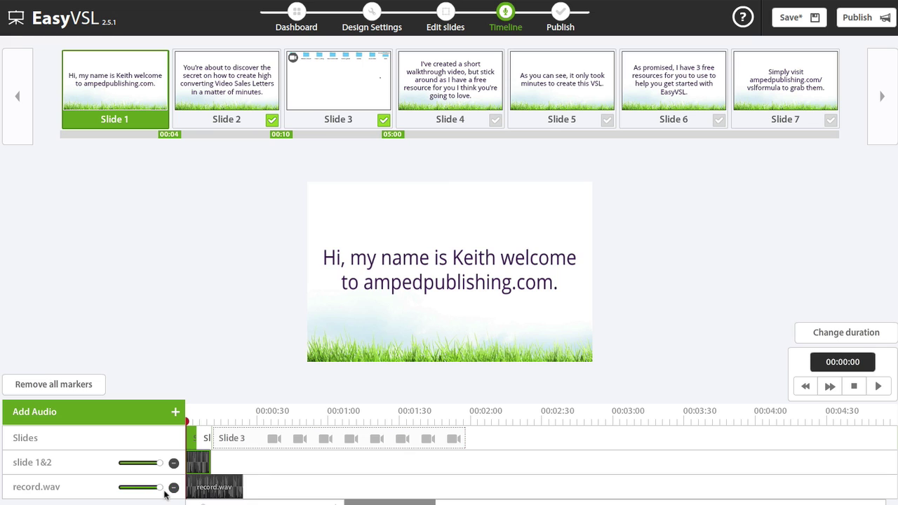
Move the second record.wav clip to about 01:57 and put the playhead at 01:58
left_click(217, 493)
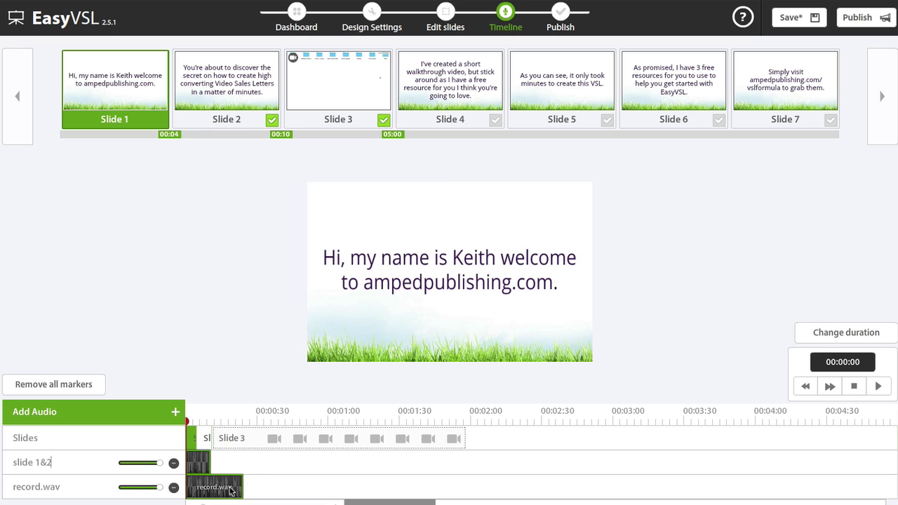
left_click_drag(214, 491, 492, 496)
left_click(458, 416)
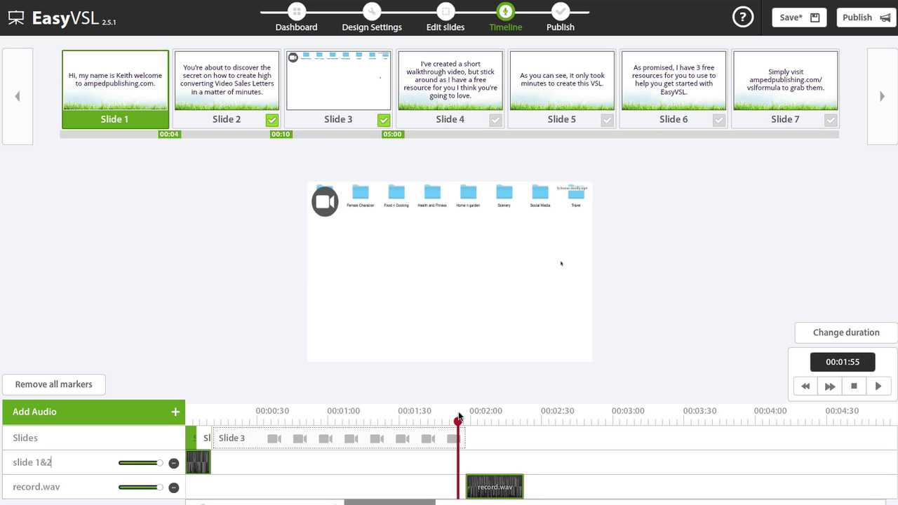
left_click_drag(457, 421, 463, 423)
Start Slides 4, 5, 6 and 7 at 01:58, 02:04, 02:09 and 02:15, then replay
left_click(881, 389)
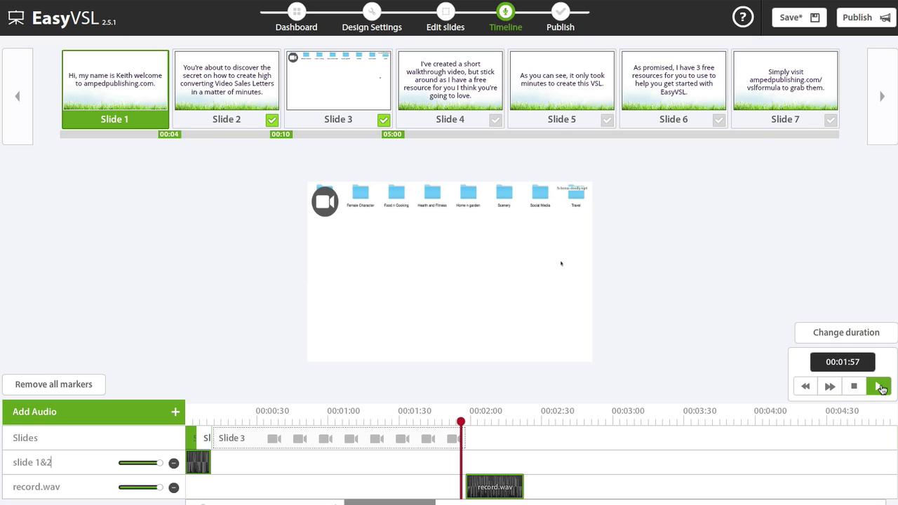
left_click(495, 123)
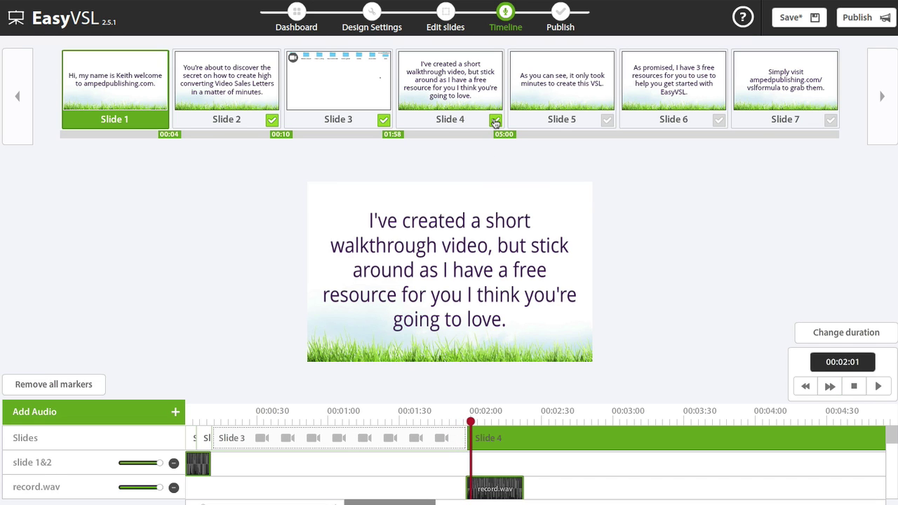
left_click(609, 121)
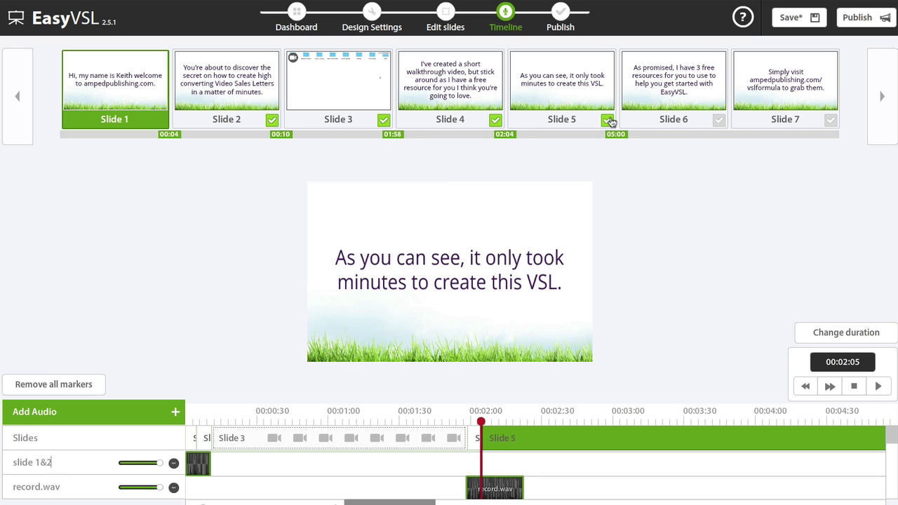
left_click(718, 123)
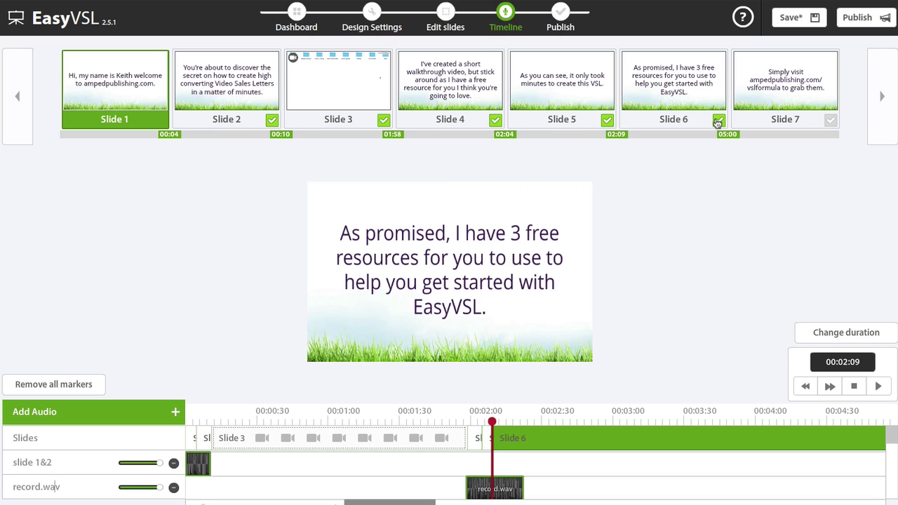
left_click(833, 121)
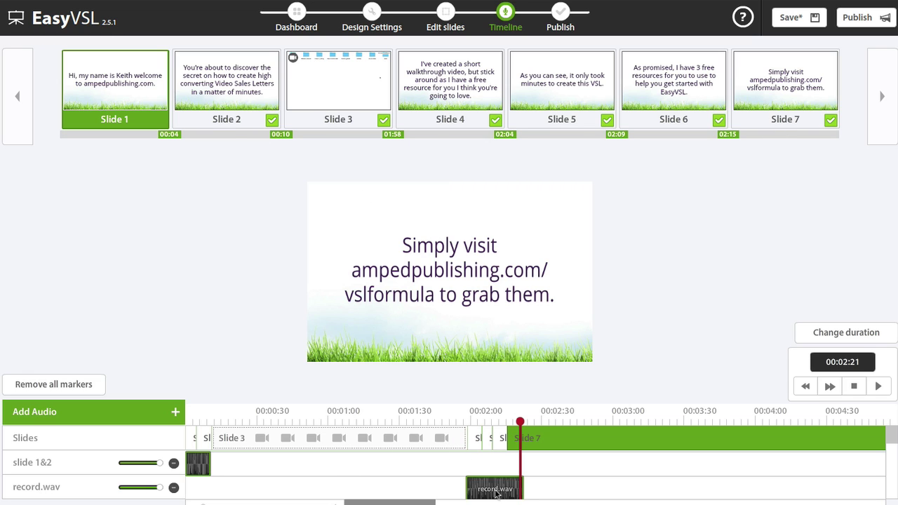
left_click_drag(521, 424, 460, 433)
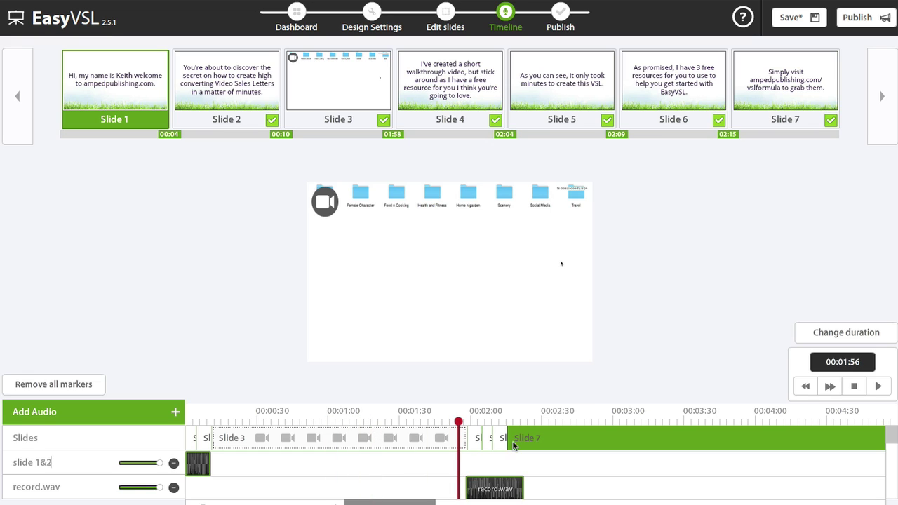
left_click(878, 386)
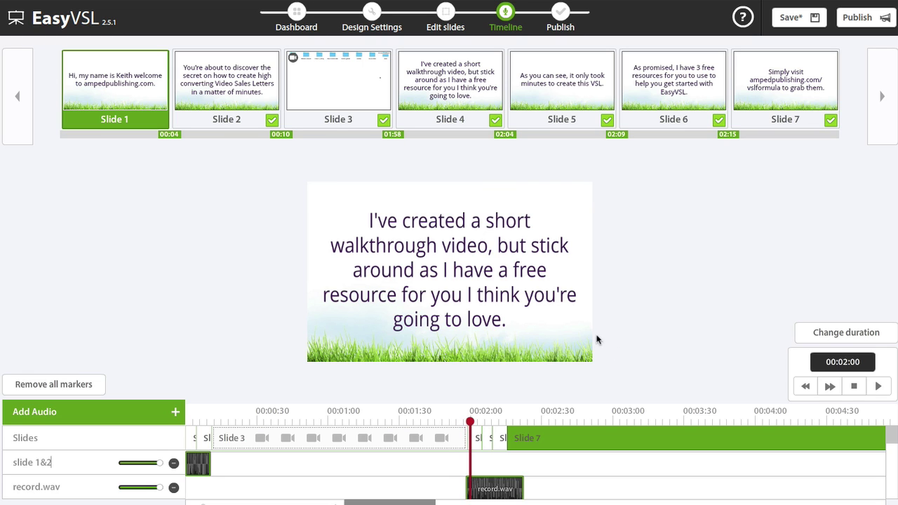
Stop playback, save the presentation, and play it from the beginning
left_click(855, 387)
left_click(793, 18)
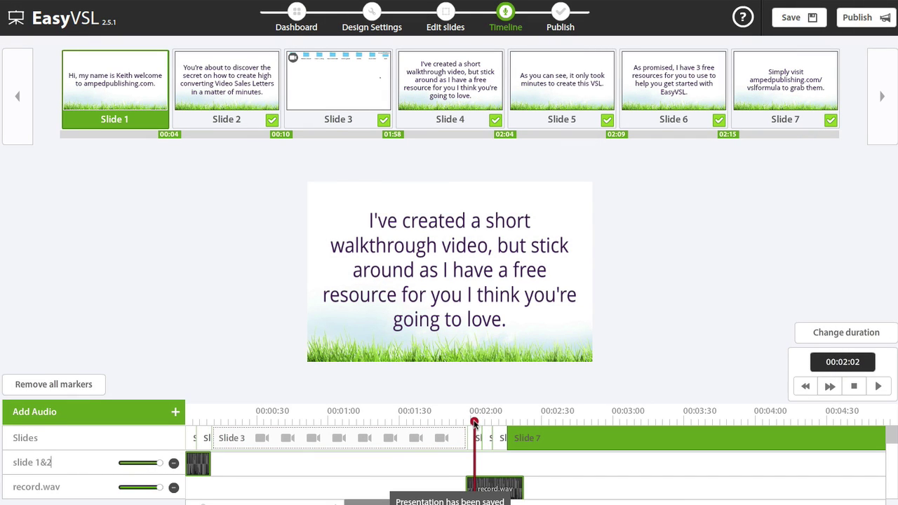
left_click_drag(474, 423, 188, 424)
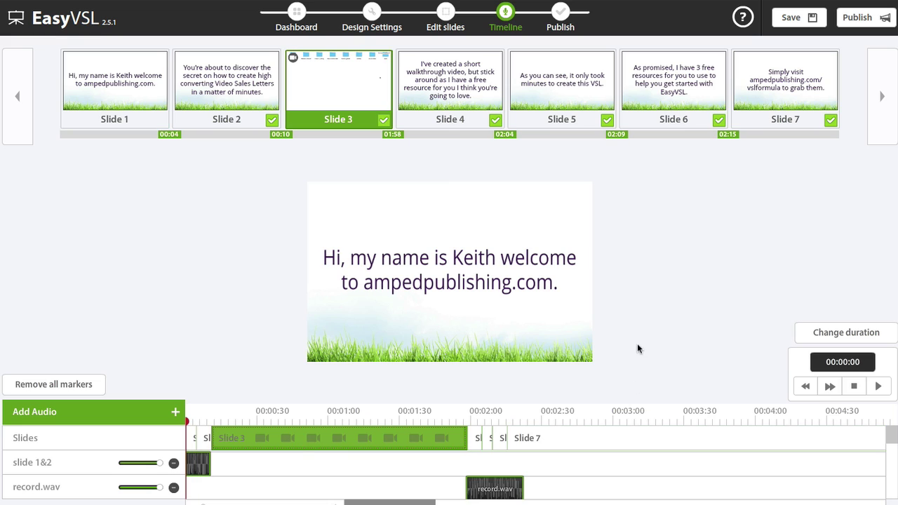
left_click(878, 386)
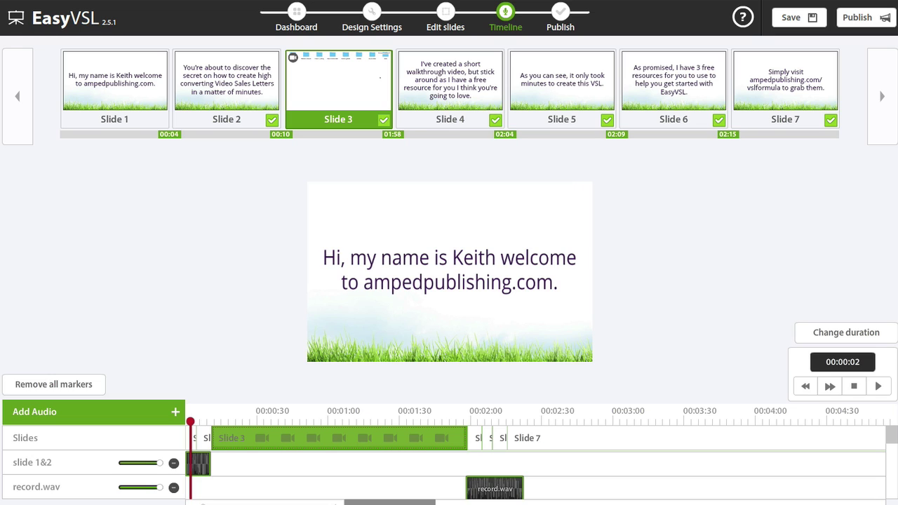
Review the slide changes through Slides 5, 6 and 7 against the narration
left_click(481, 421)
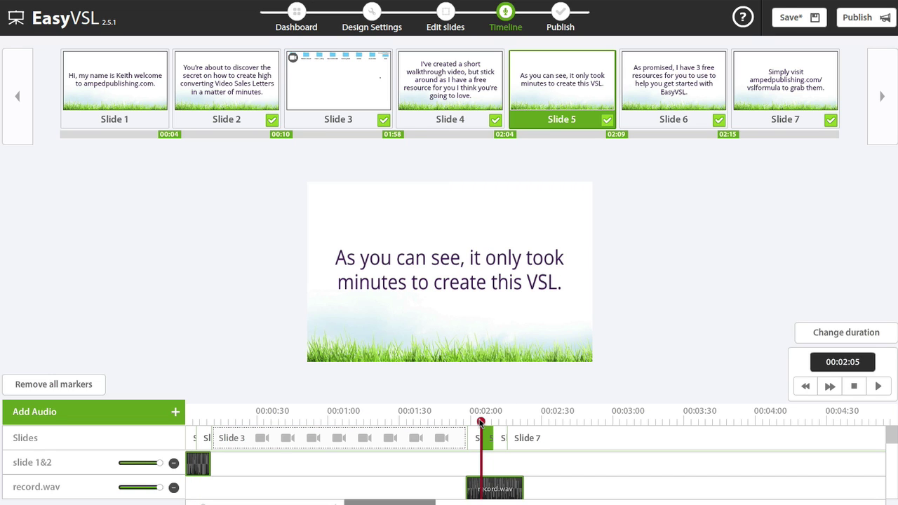
left_click_drag(481, 421, 520, 440)
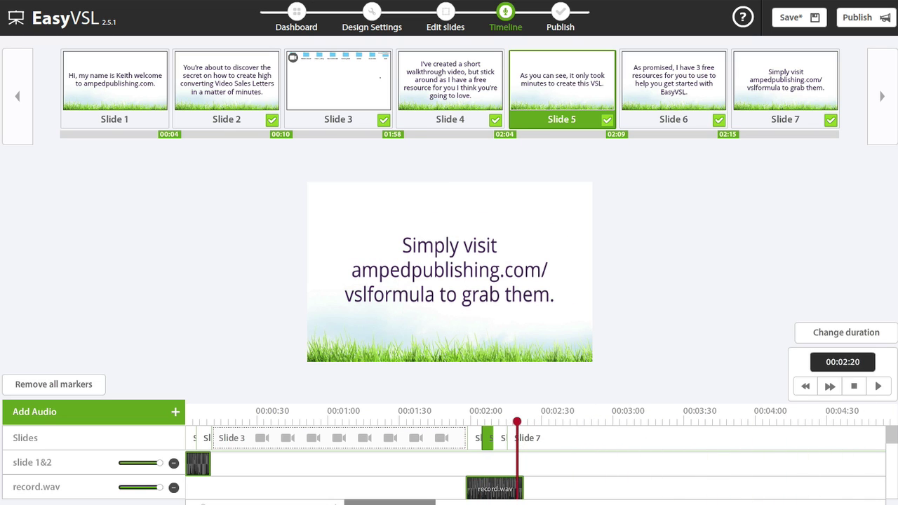
left_click(878, 387)
mouse_move(522, 425)
left_mouse_down()
mouse_move(497, 424)
mouse_move(512, 423)
left_mouse_up()
Set the presentation duration to 2 minutes 23 seconds and save the presentation
left_click(832, 336)
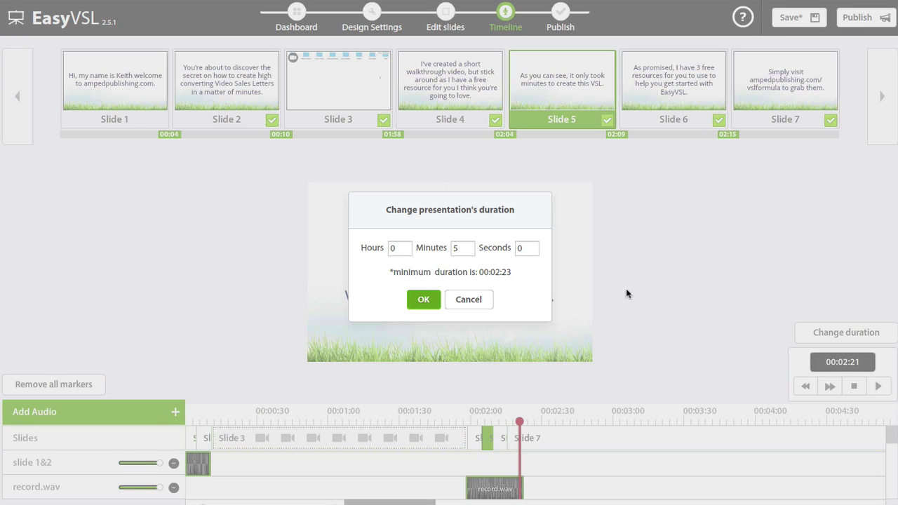
left_click_drag(468, 250, 435, 248)
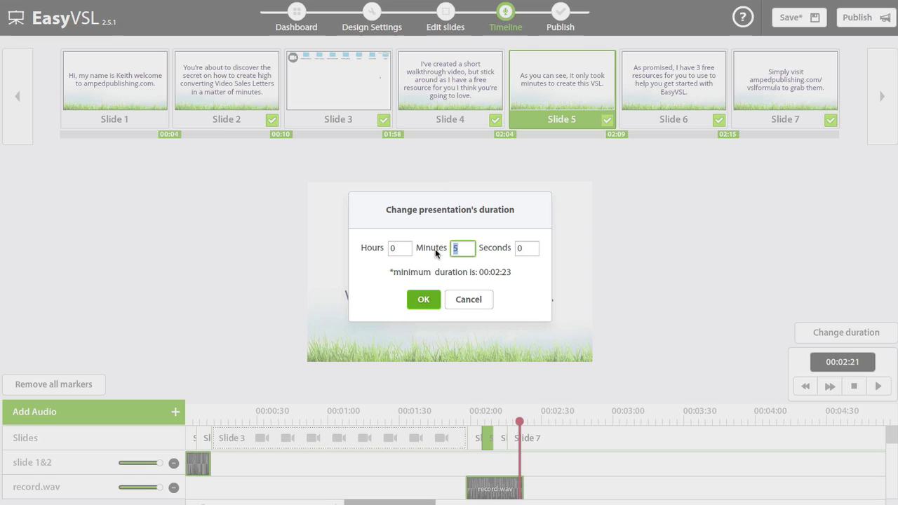
type("2")
left_click(514, 247)
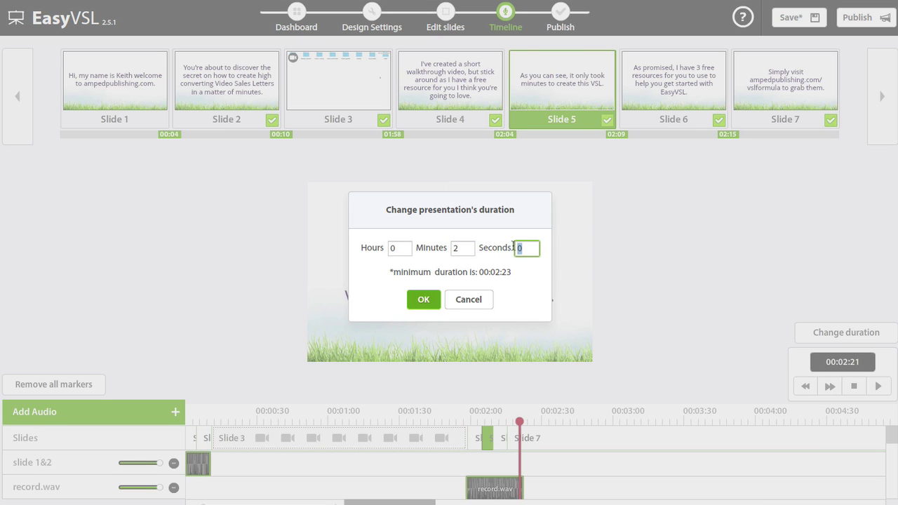
left_click(435, 299)
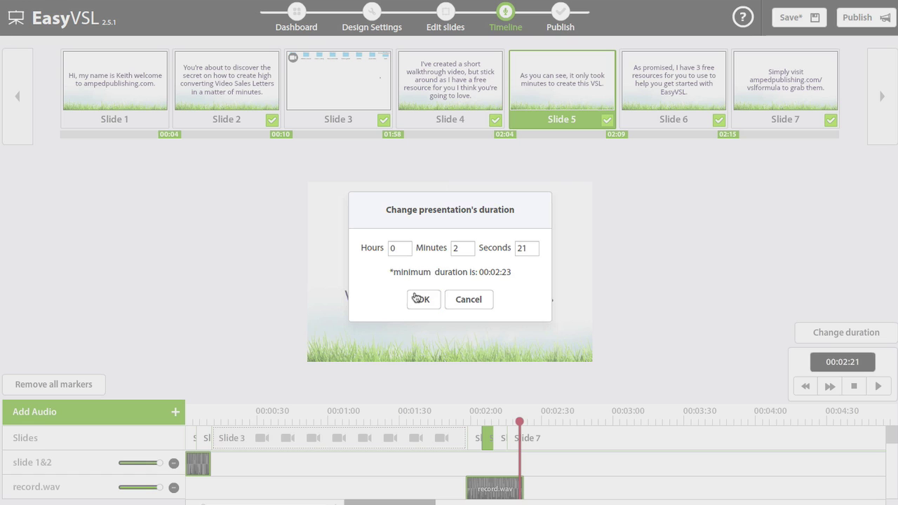
left_click(531, 249)
key("BackSpace")
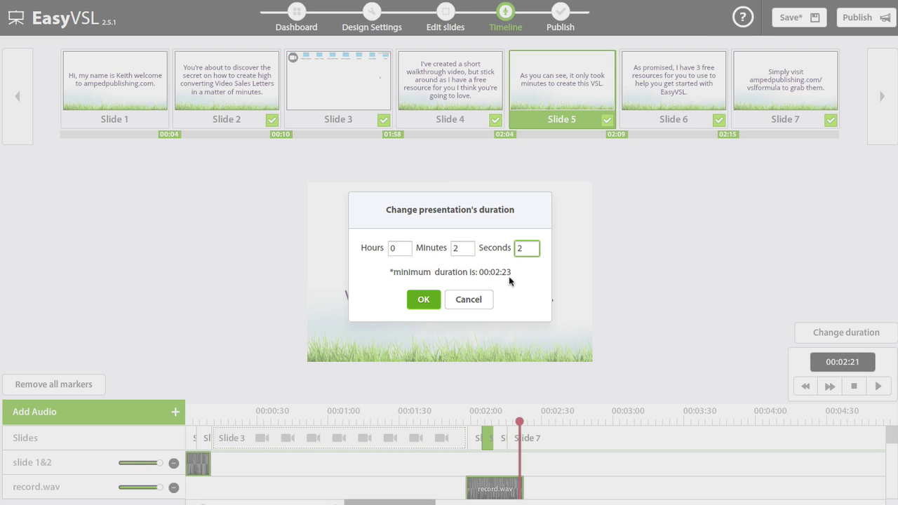
type("3")
left_click(416, 300)
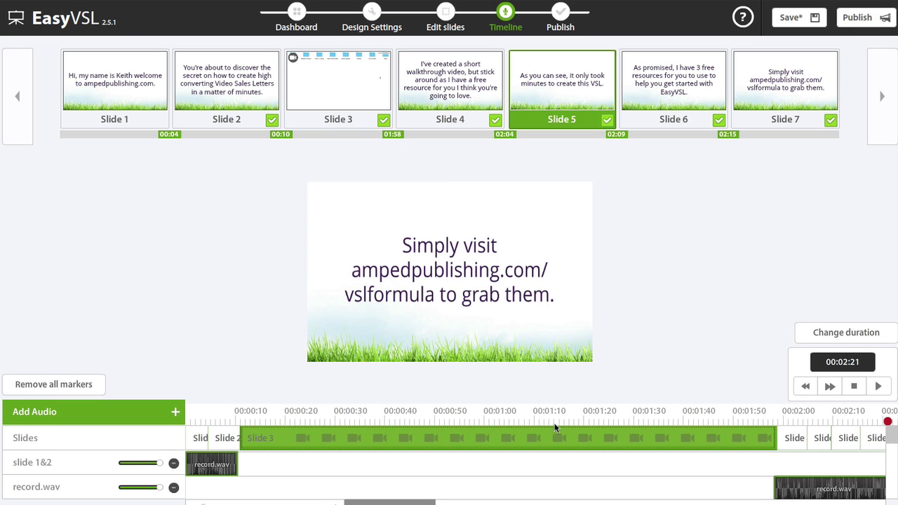
left_click(790, 17)
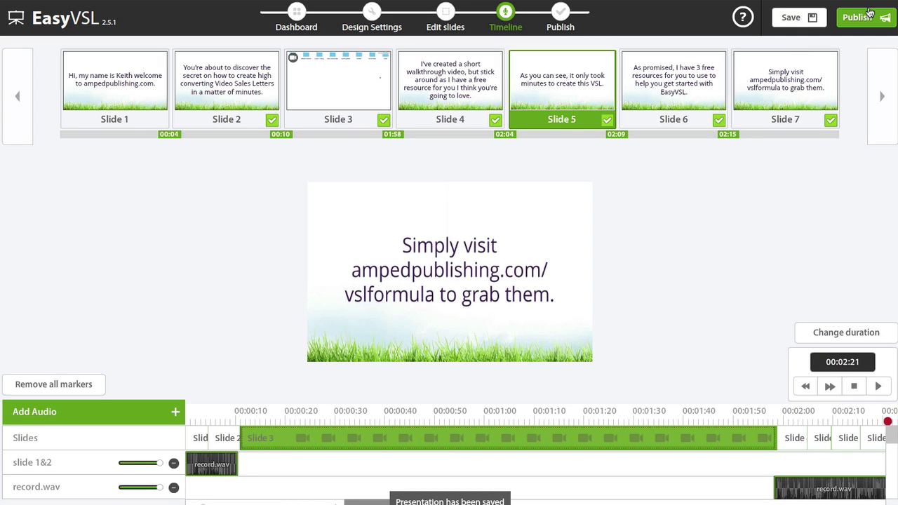
Set the publish destination to the Demo folder and confirm the Demo metadata title
left_click(866, 18)
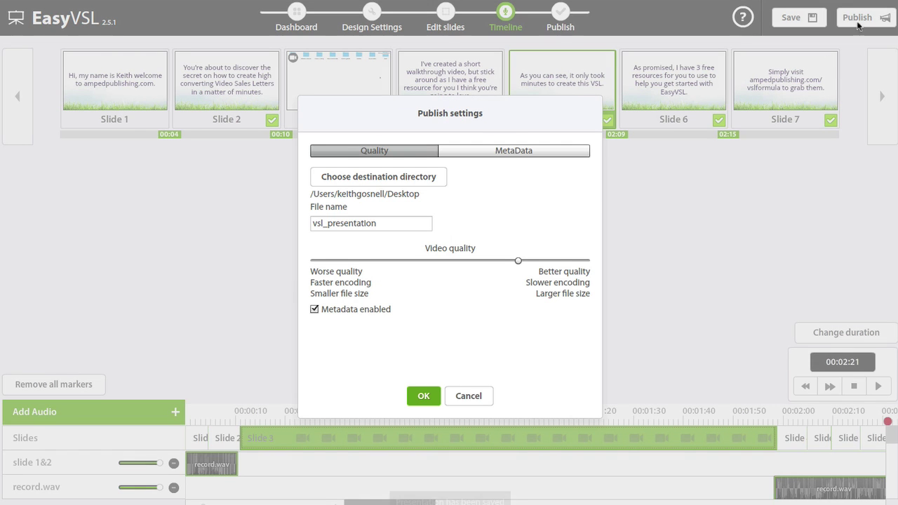
left_click(397, 185)
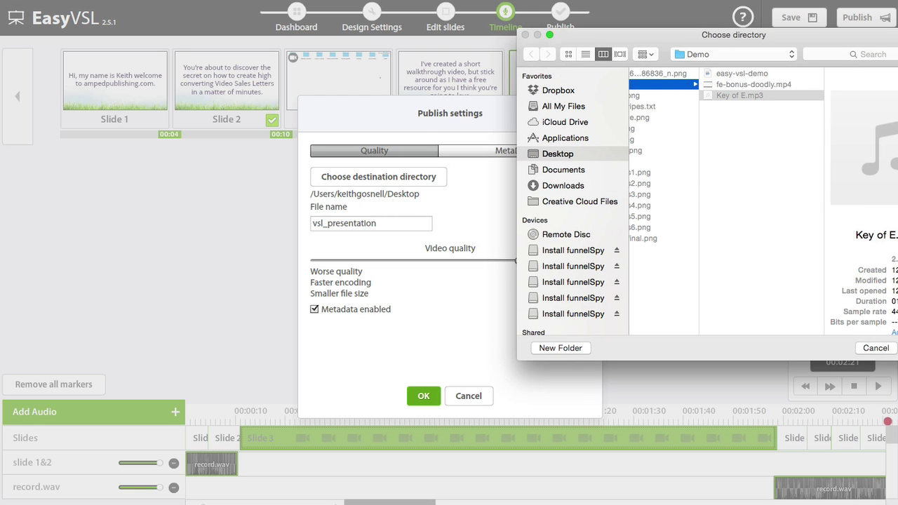
key("Return")
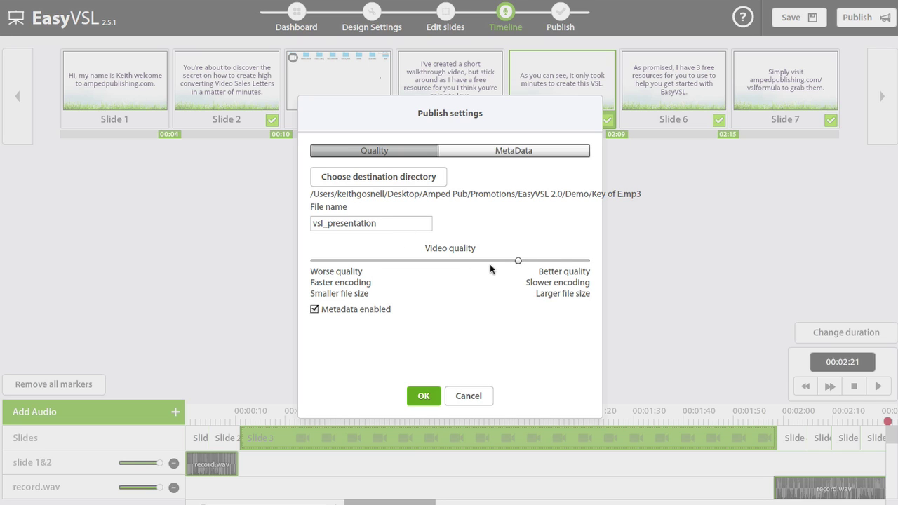
left_click(514, 148)
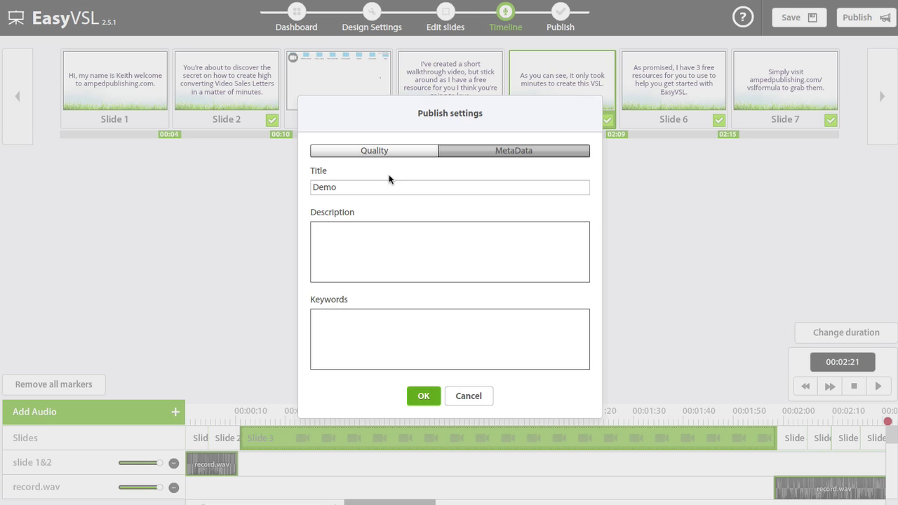
left_click(372, 154)
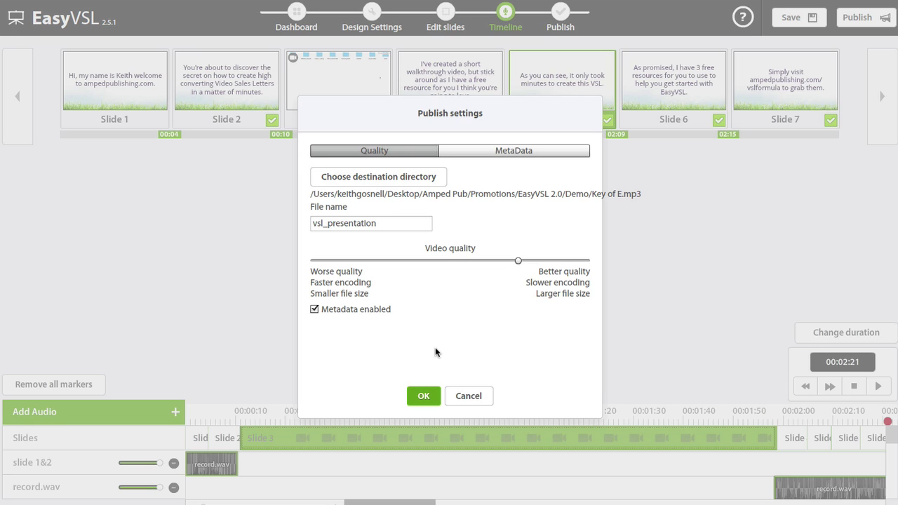
Encode the presentation to video and show the exported Demo file in its folder
left_click(423, 397)
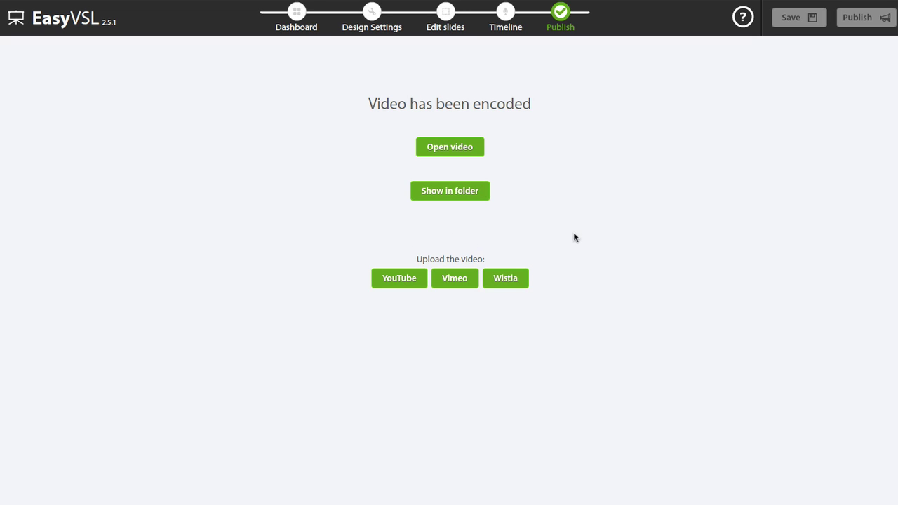
left_click(473, 191)
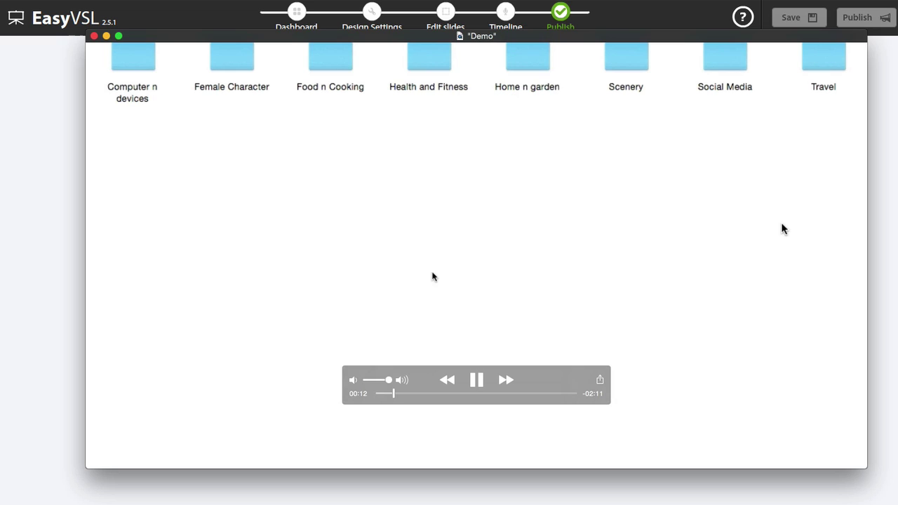
Watch the Demo video from about 01:56 to 02:09, then close QuickTime Player
left_click(477, 382)
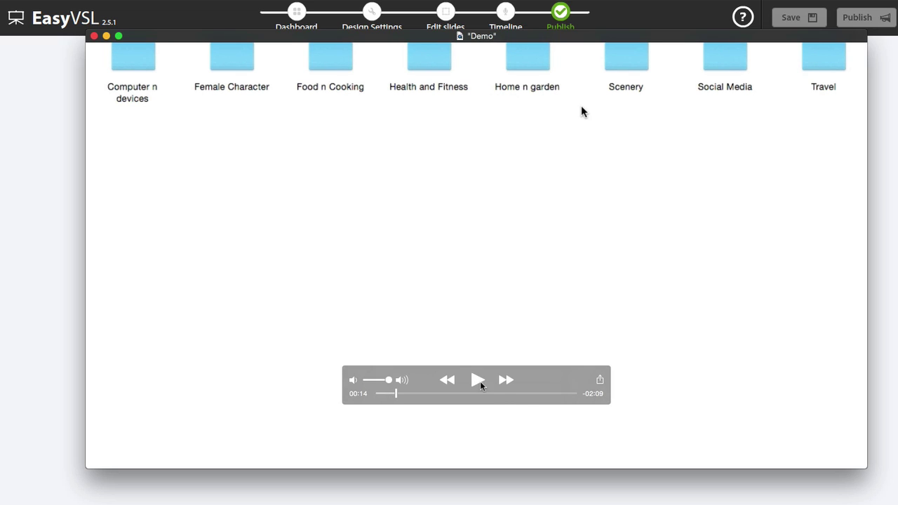
left_click(520, 393)
left_click(538, 393)
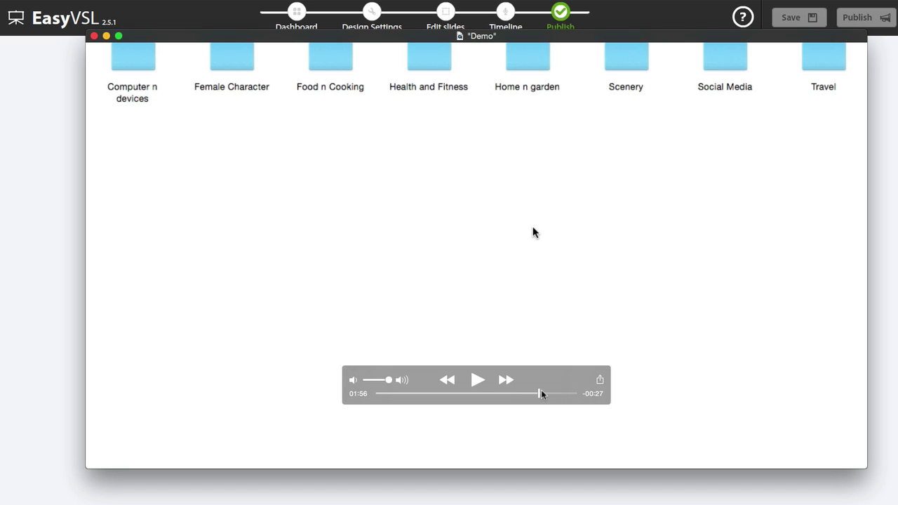
left_click(477, 381)
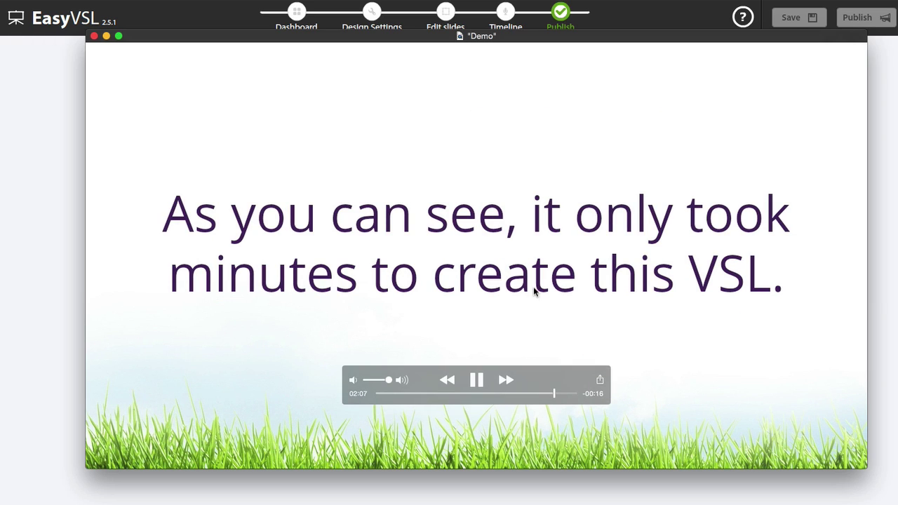
left_click(476, 380)
left_click(94, 36)
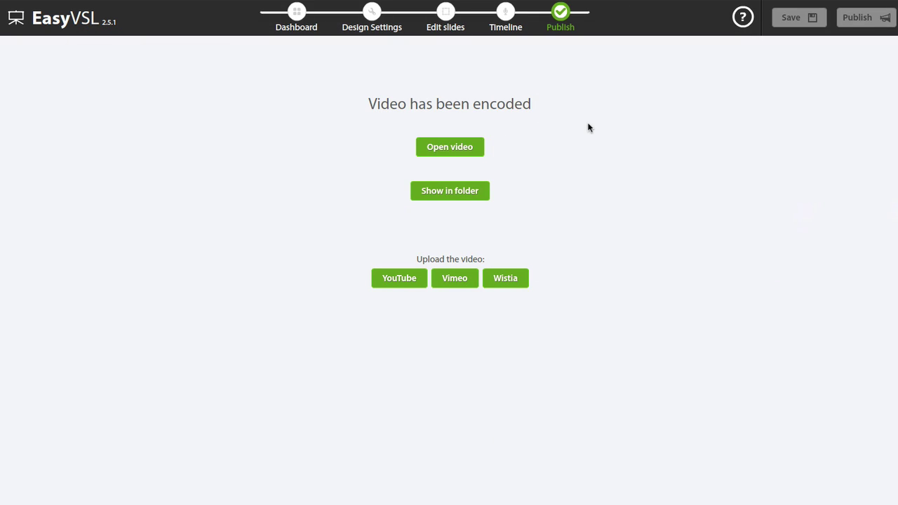